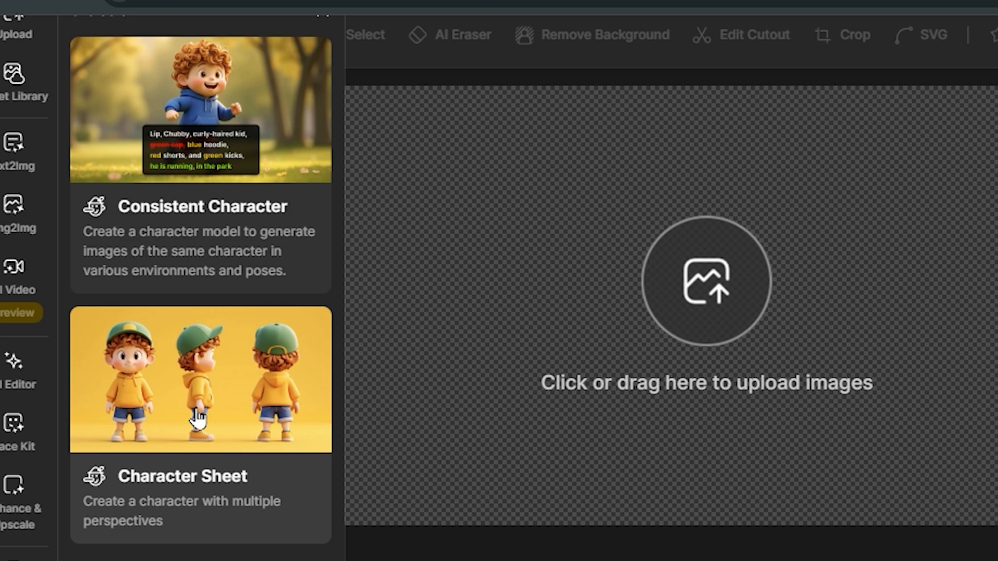
# Step: Open the Character Sheet tool and choose the Dzine 3D Render v1 style from the style library
pyautogui.click(196, 423)
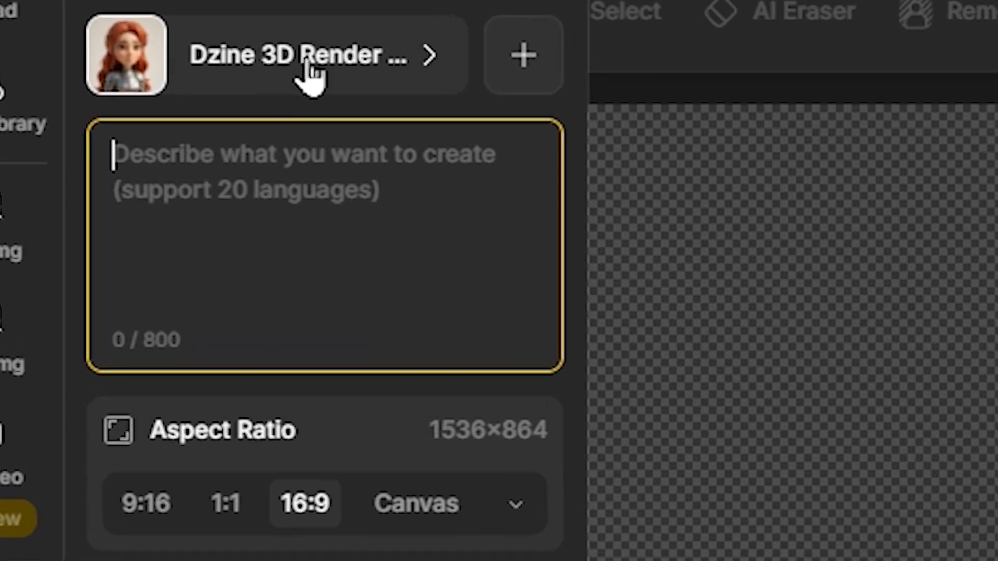
pyautogui.click(310, 75)
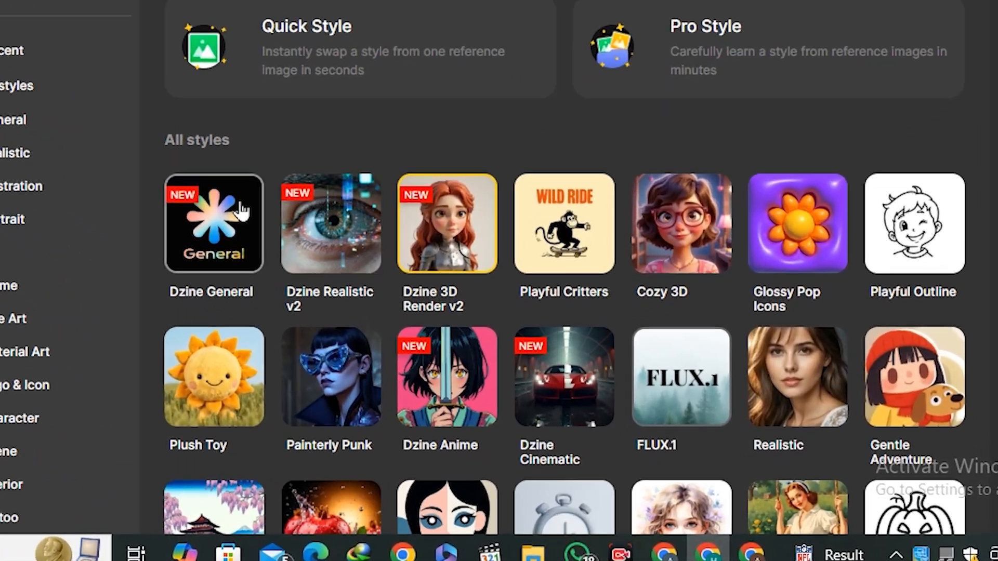
pyautogui.scroll(-2, 644, 337)
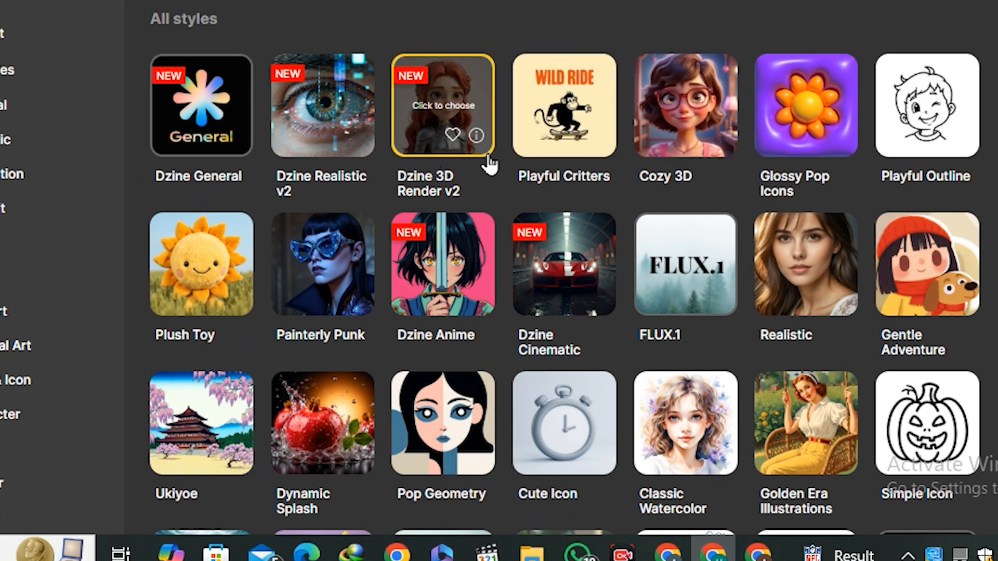
pyautogui.scroll(-4, 470, 234)
pyautogui.scroll(-2, 496, 247)
pyautogui.scroll(-2, 483, 295)
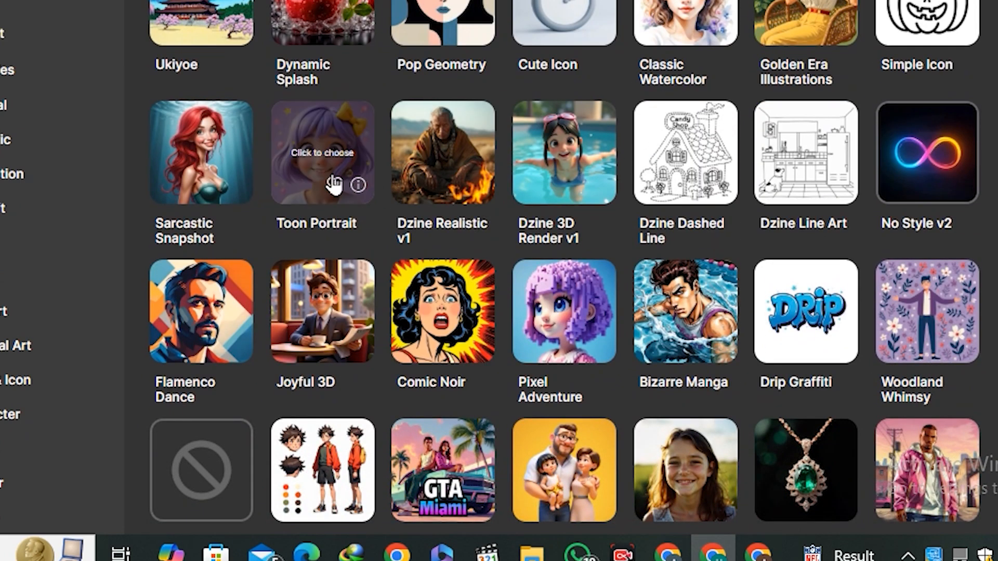
pyautogui.scroll(-4, 543, 229)
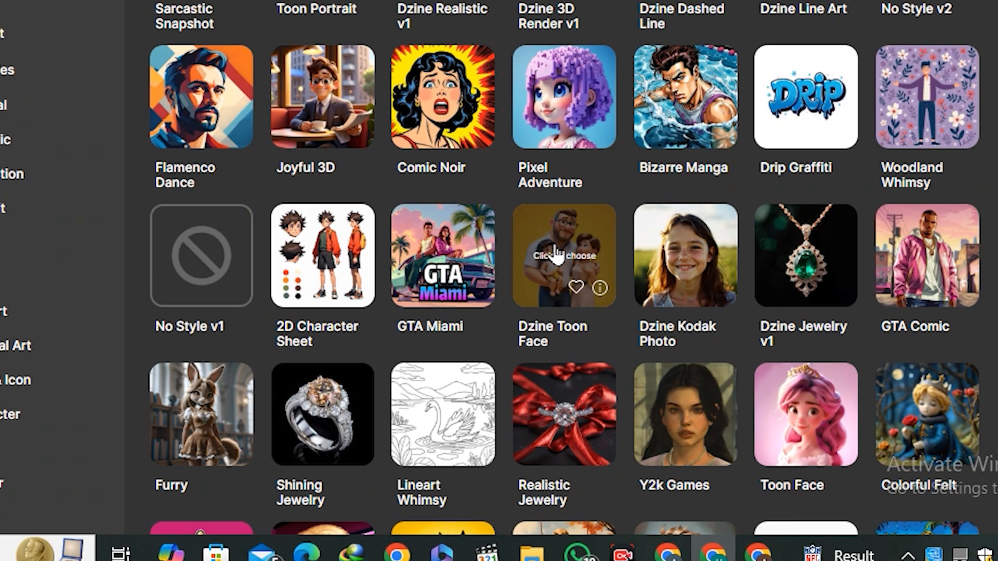
pyautogui.scroll(-6, 567, 262)
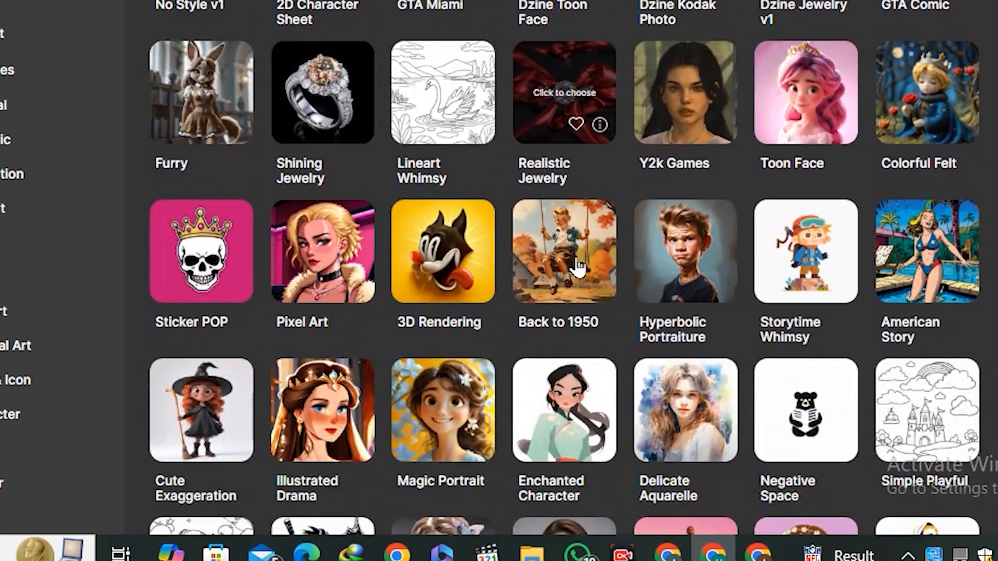
pyautogui.scroll(-14, 577, 265)
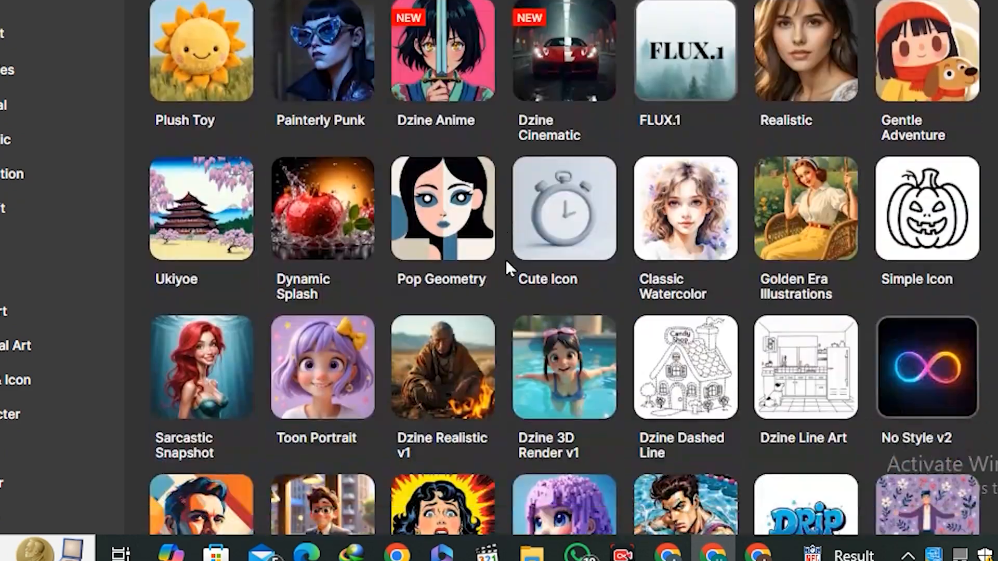
pyautogui.scroll(-2, 520, 263)
pyautogui.click(575, 262)
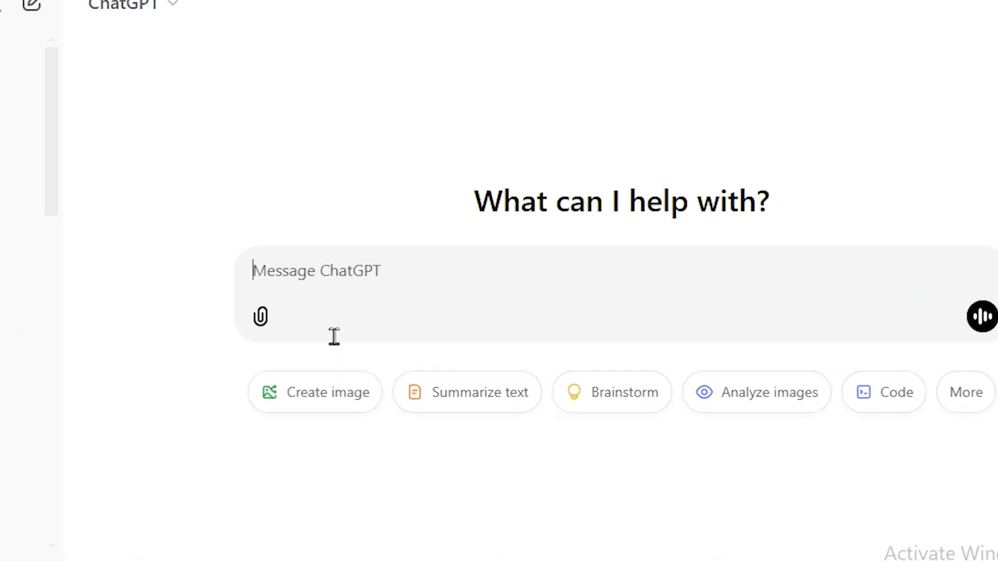
# Step: Switch to ChatGPT and ask it to "define the facial features and appearance of a cute cartoon girl character", reviewing the answer
pyautogui.write('define t')
pyautogui.write('he facial features and appearance of')
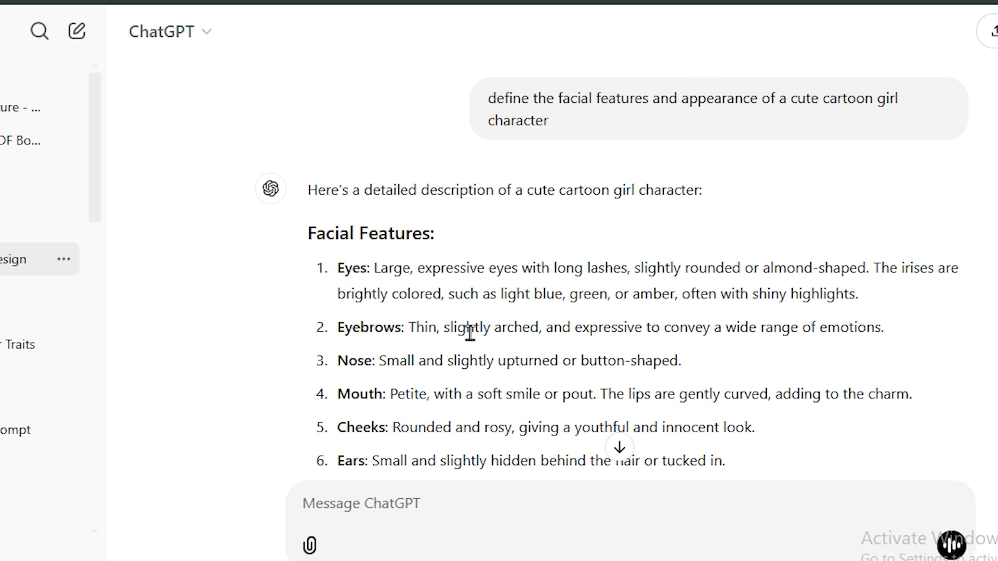
pyautogui.scroll(-2, 470, 332)
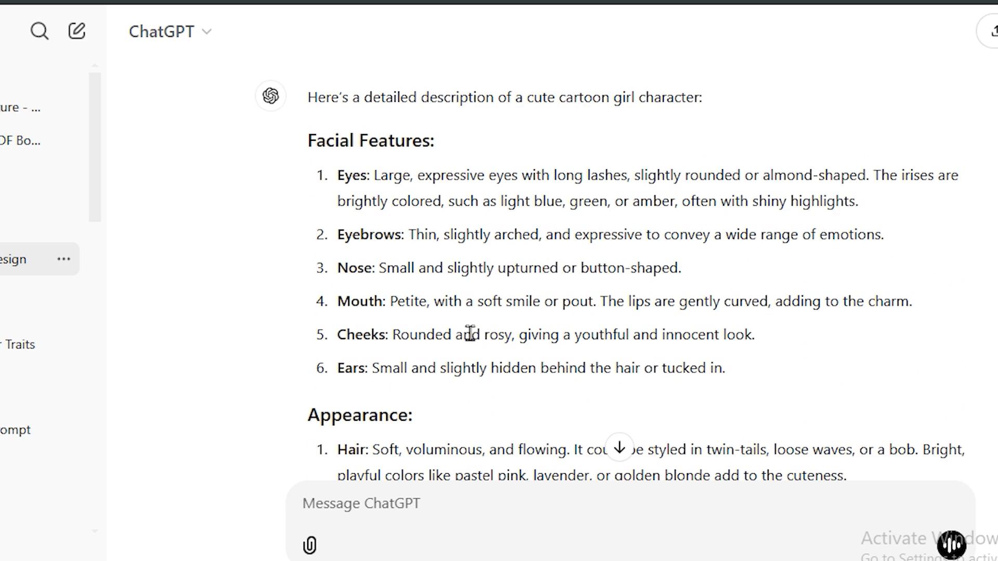
pyautogui.scroll(2, 470, 333)
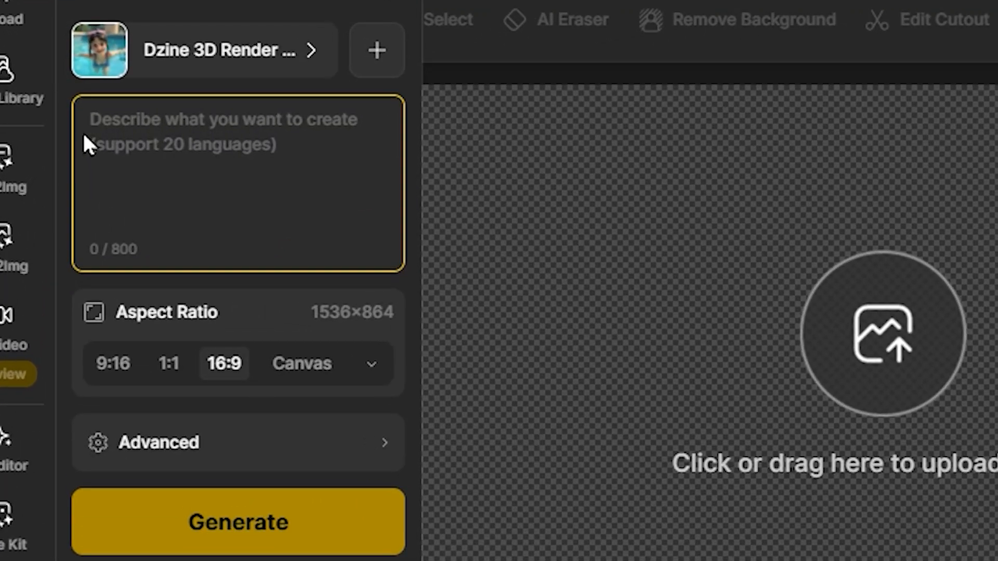
# Step: In Dzine, enter the prompt "A cute girl with big expensive eyes , wavy brown hairs , she is wearing a pony , wearing pink , purple dress , cute"
pyautogui.write('A cute girl with big expensive eyes , wavy brown hairs , she is wearing a ')
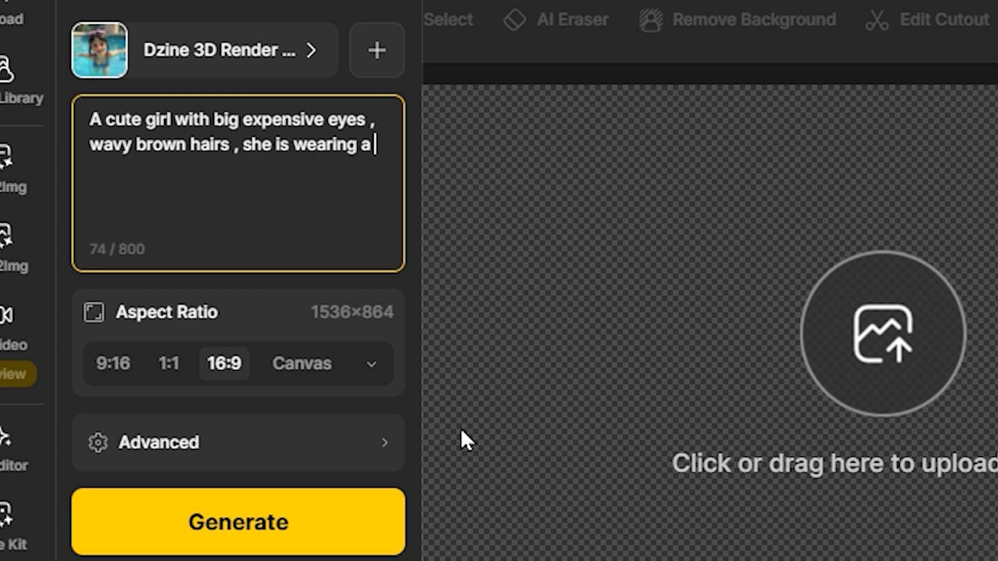
pyautogui.write('pory , wearing pink ')
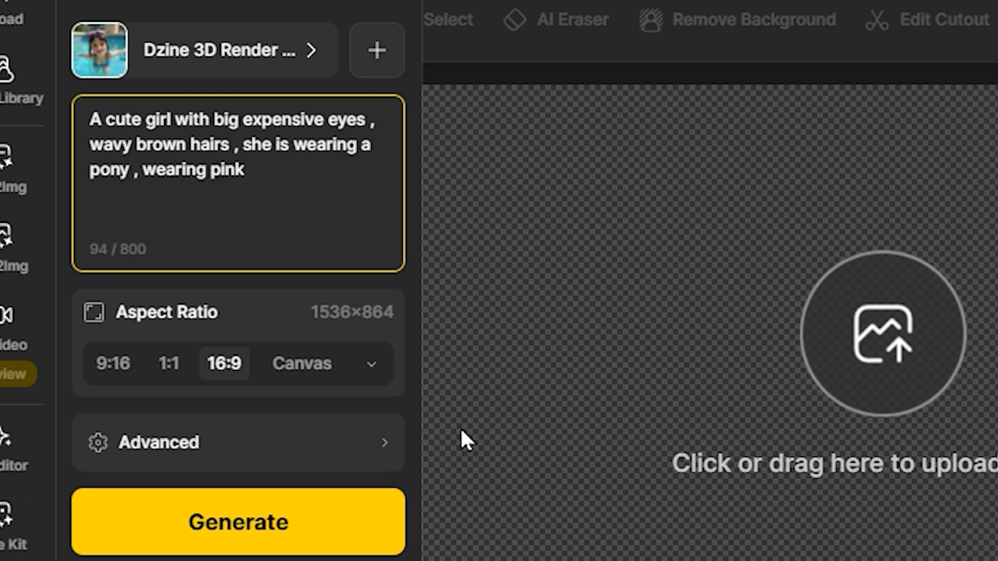
pyautogui.write(', purple dress , cue')
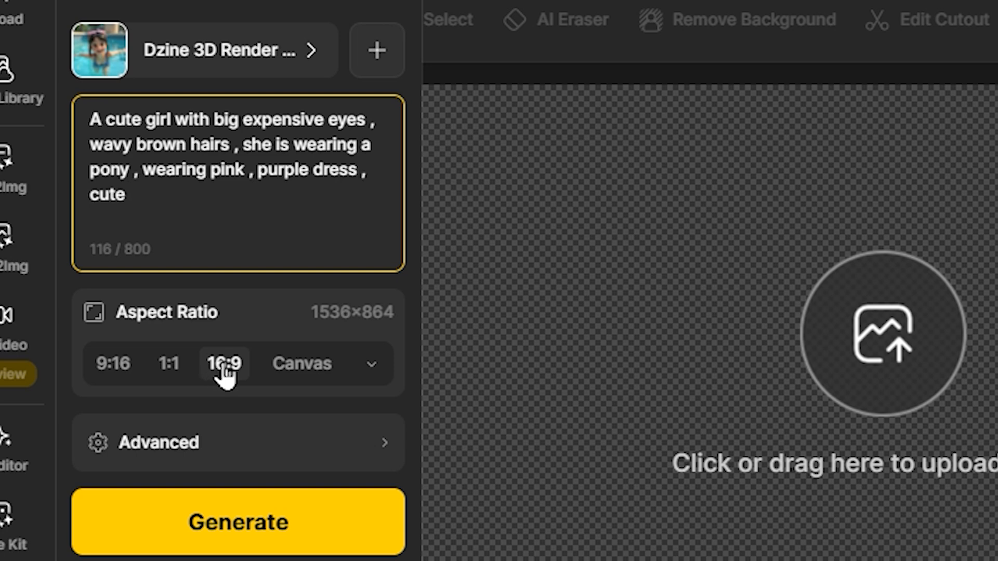
# Step: Generate the character sheet in the 16:9 aspect ratio and preview the results
pyautogui.click(224, 370)
pyautogui.click(170, 365)
pyautogui.click(223, 370)
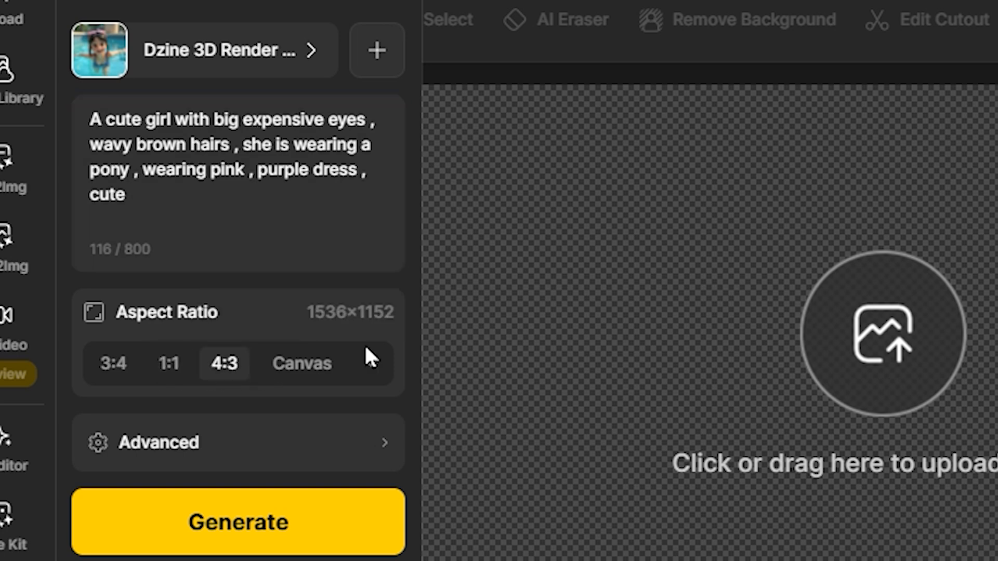
pyautogui.click(255, 522)
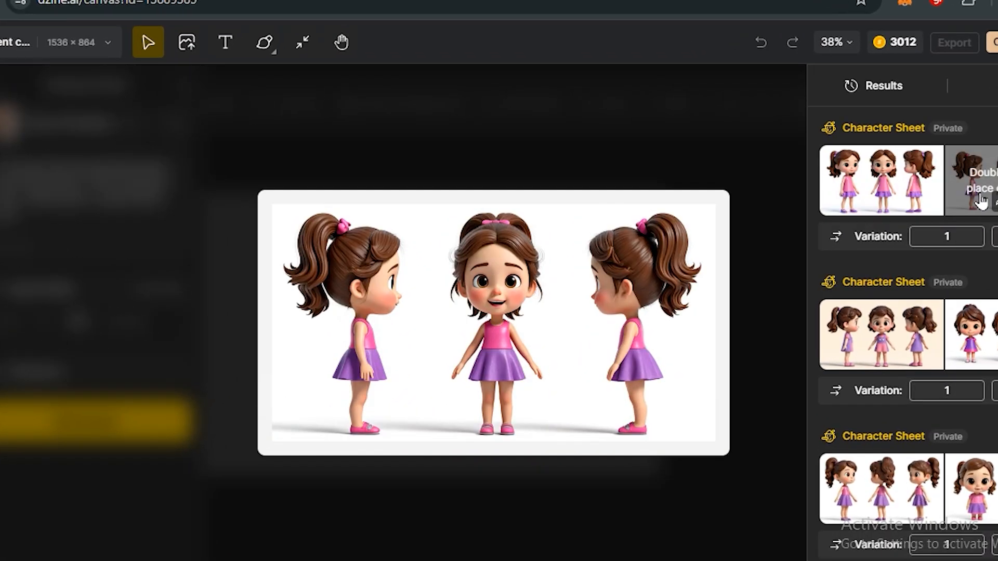
pyautogui.doubleClick(835, 322)
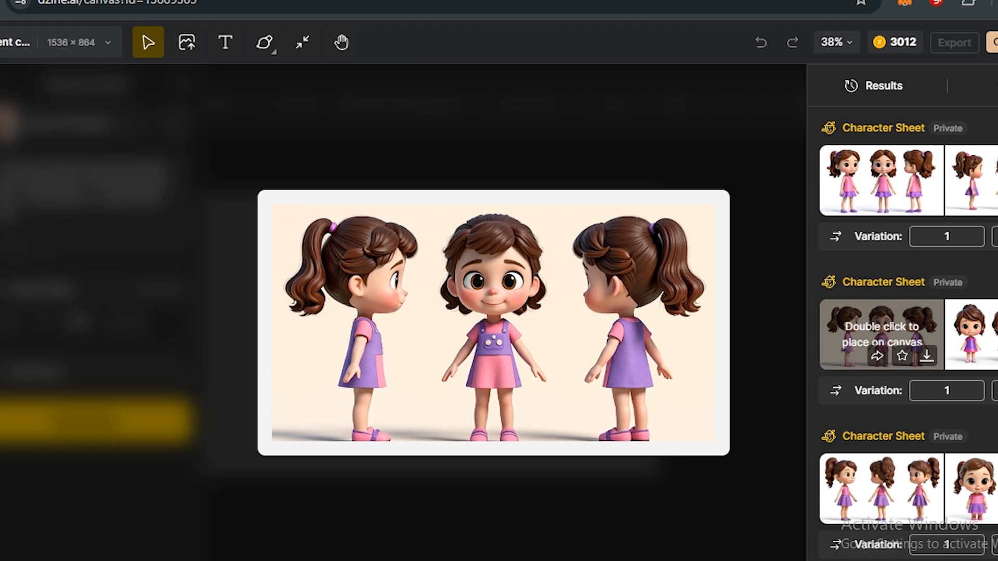
pyautogui.doubleClick(969, 197)
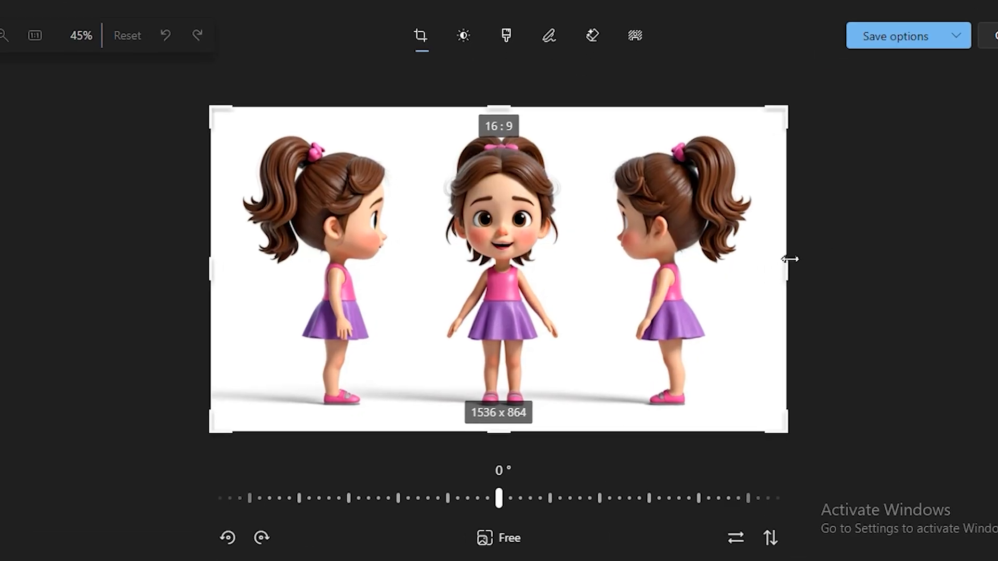
# Step: Switch to Photos and crop the white-background character sheet to the front-facing girl, about 365 x 864 pixels
pyautogui.moveTo(788, 267); pyautogui.dragTo(414, 265)
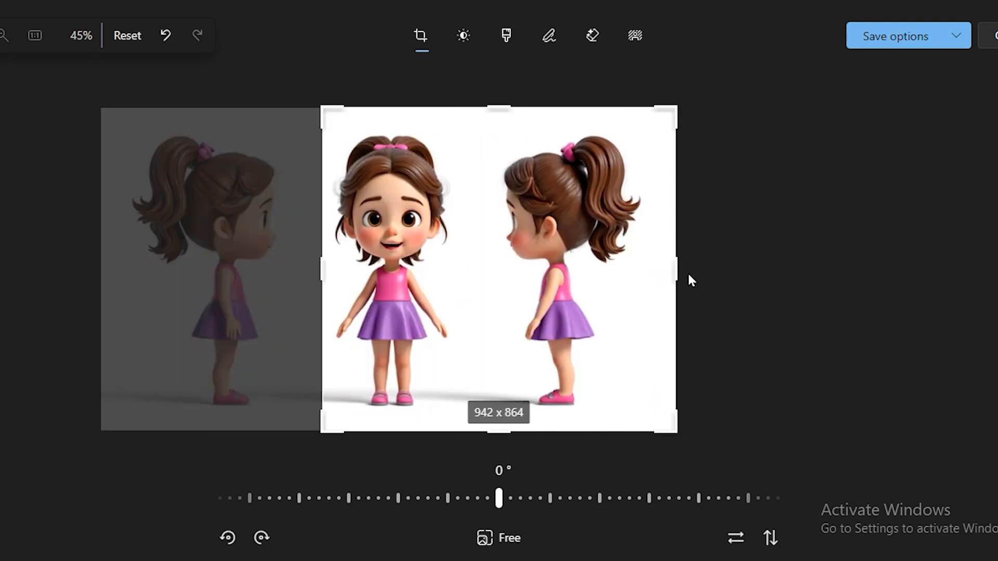
pyautogui.moveTo(688, 280); pyautogui.dragTo(461, 272)
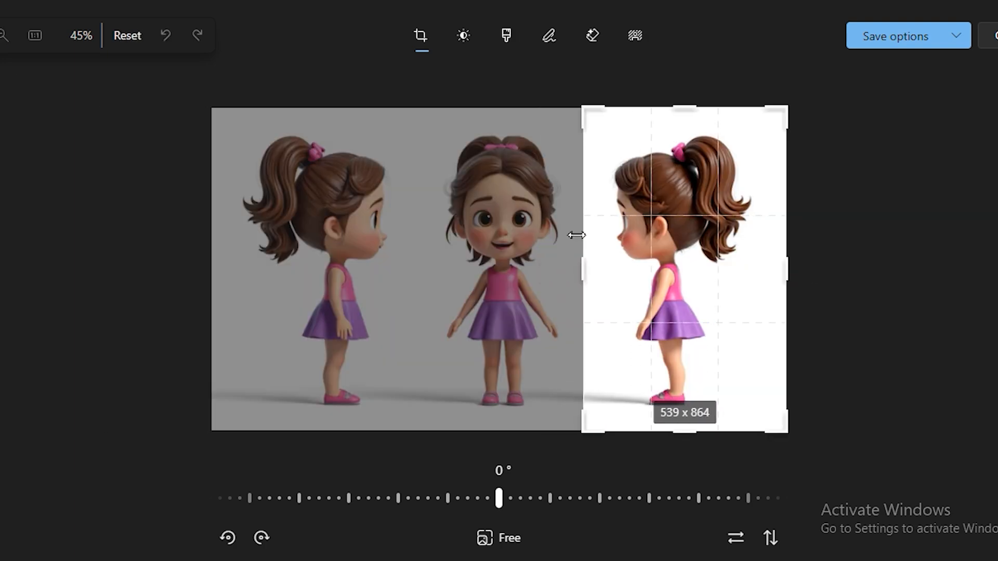
pyautogui.moveTo(575, 235); pyautogui.dragTo(574, 263)
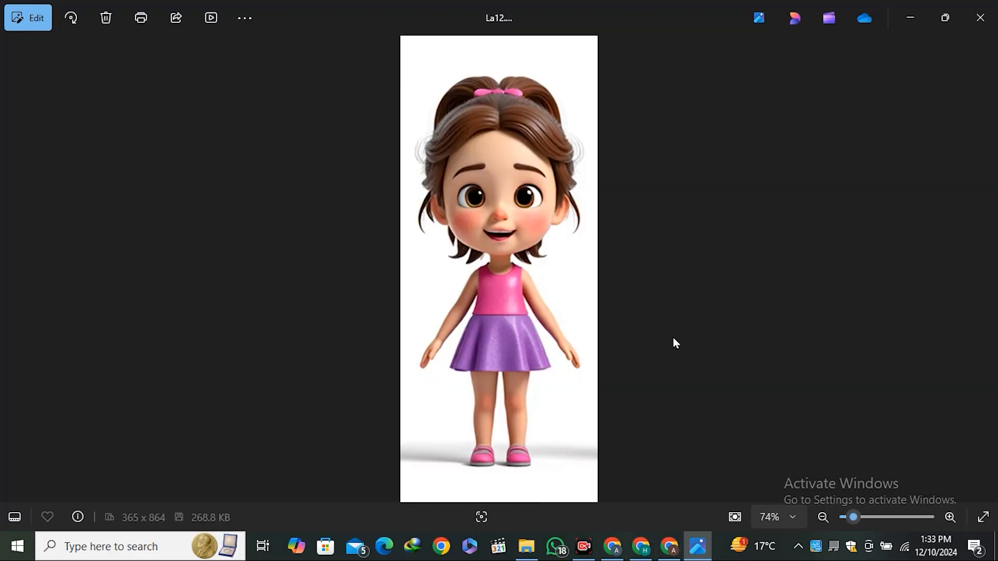
pyautogui.scroll(3, 515, 215)
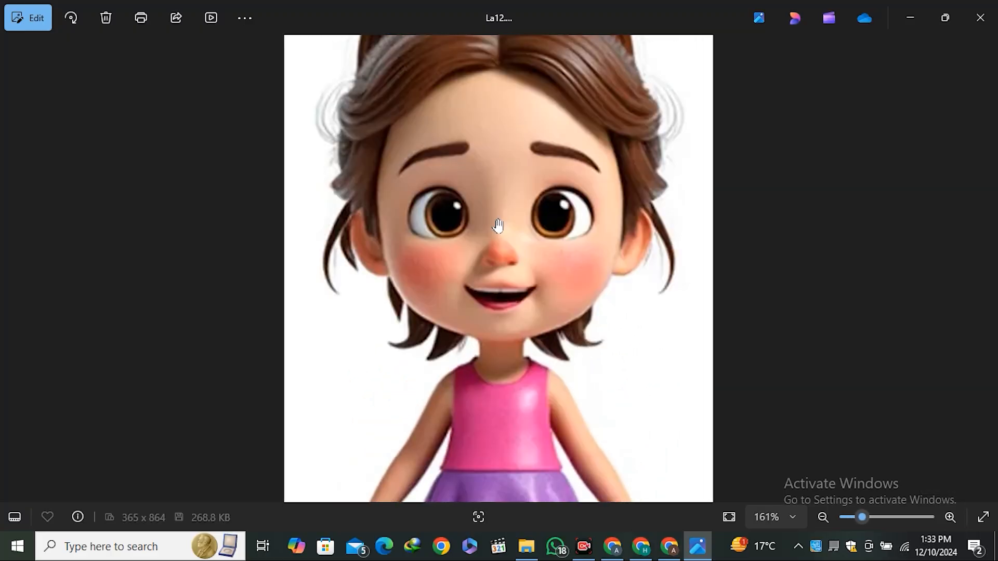
pyautogui.scroll(-3, 498, 225)
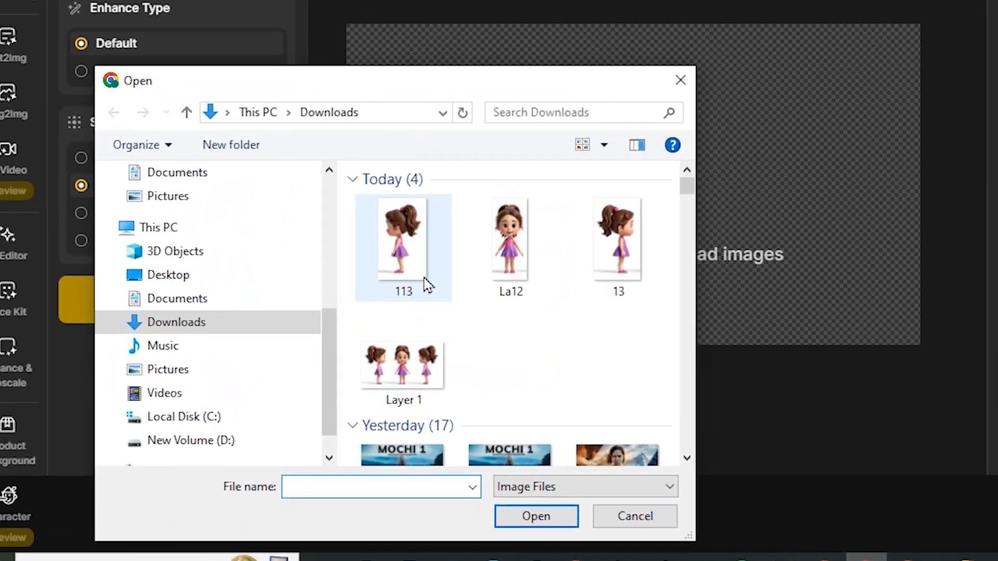
# Step: Upload the cropped girl image to Dzine and enhance it with the Portrait type and Creative strength
pyautogui.doubleClick(525, 288)
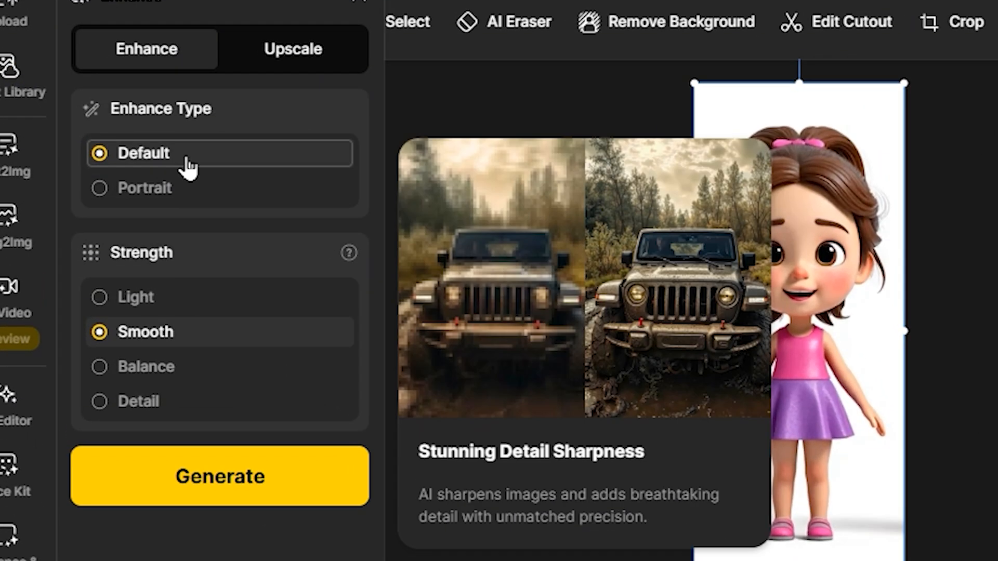
pyautogui.moveTo(123, 175)
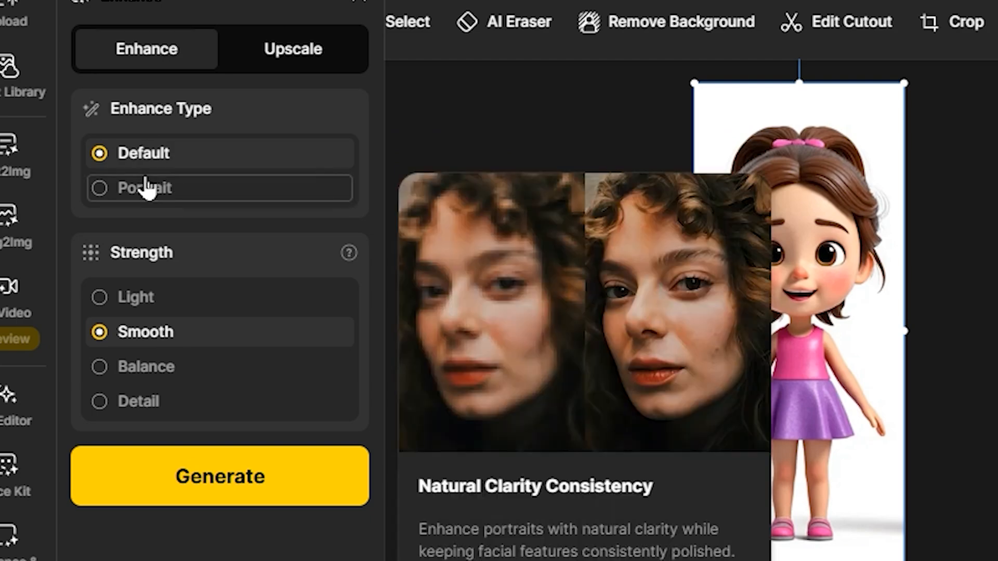
pyautogui.click(103, 192)
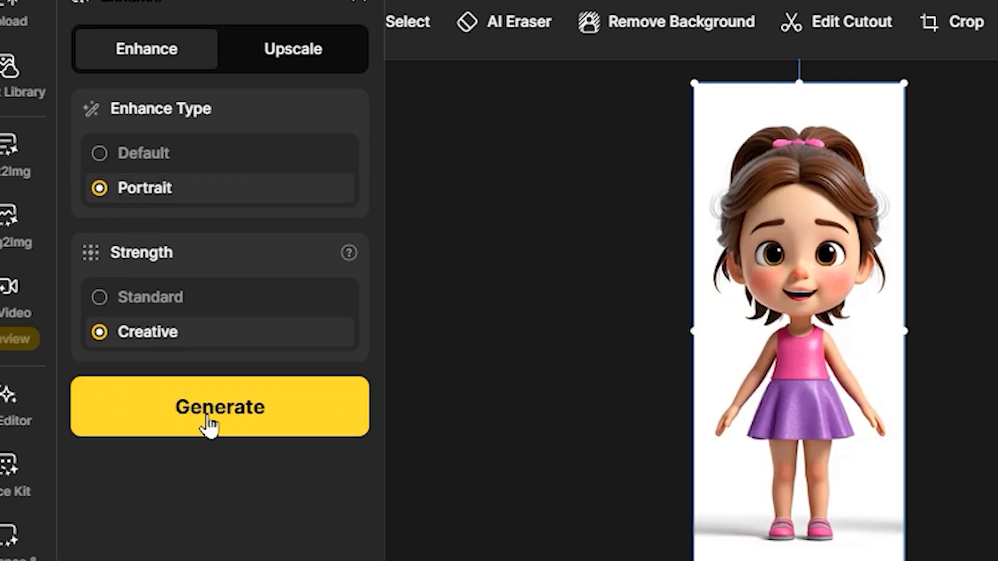
pyautogui.click(208, 423)
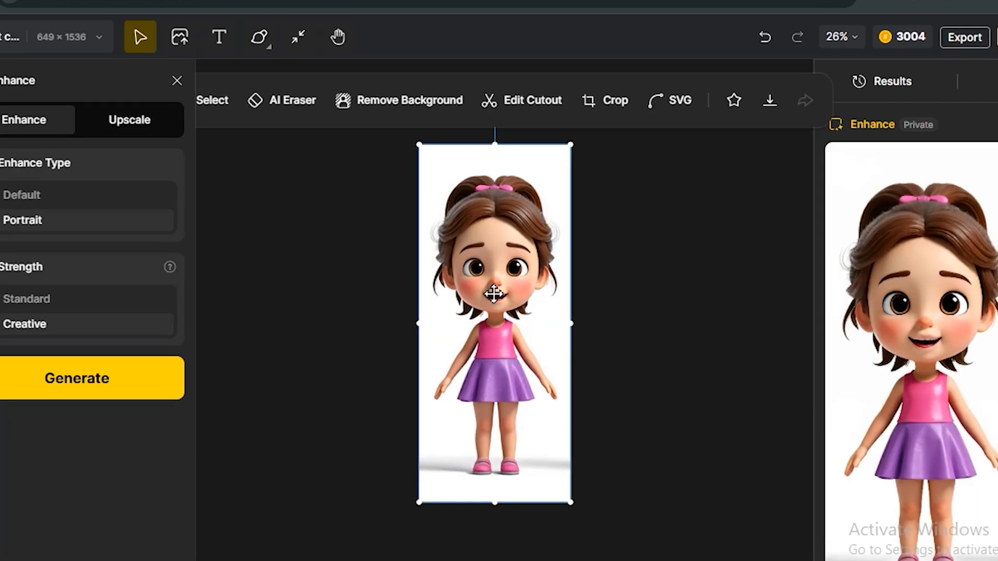
pyautogui.rightClick(508, 245)
pyautogui.click(556, 315)
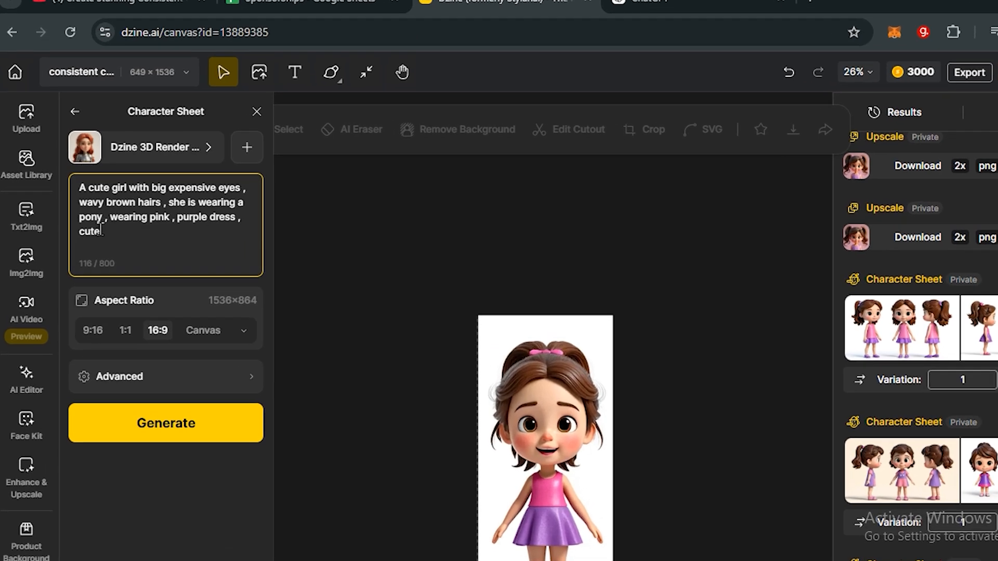
# Step: Start a new character in the Consistent Character tool and upload the pink-background image of the pigtailed girl
pyautogui.moveTo(101, 226); pyautogui.dragTo(74, 190)
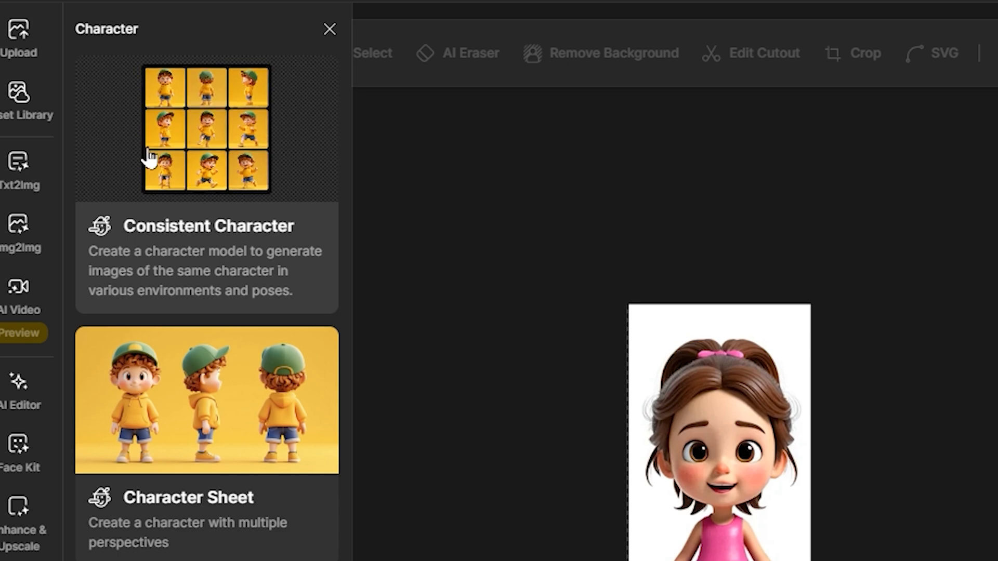
pyautogui.click(224, 158)
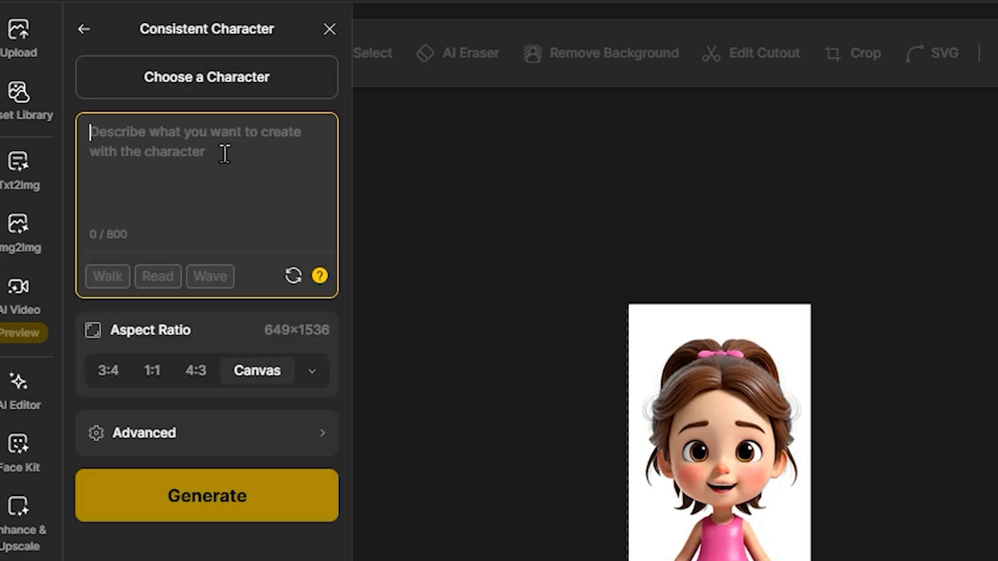
pyautogui.click(207, 83)
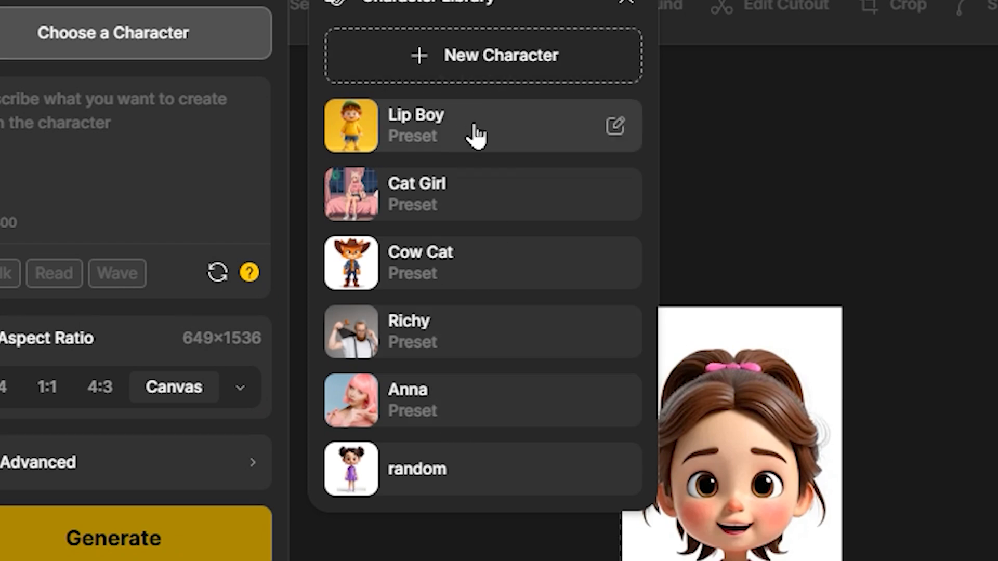
pyautogui.click(507, 57)
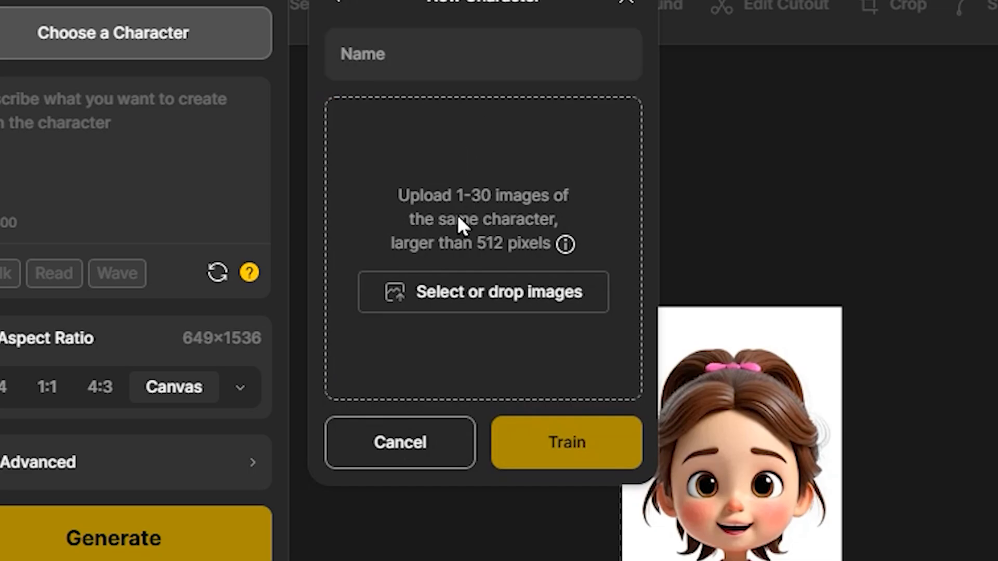
pyautogui.click(483, 289)
pyautogui.click(423, 237)
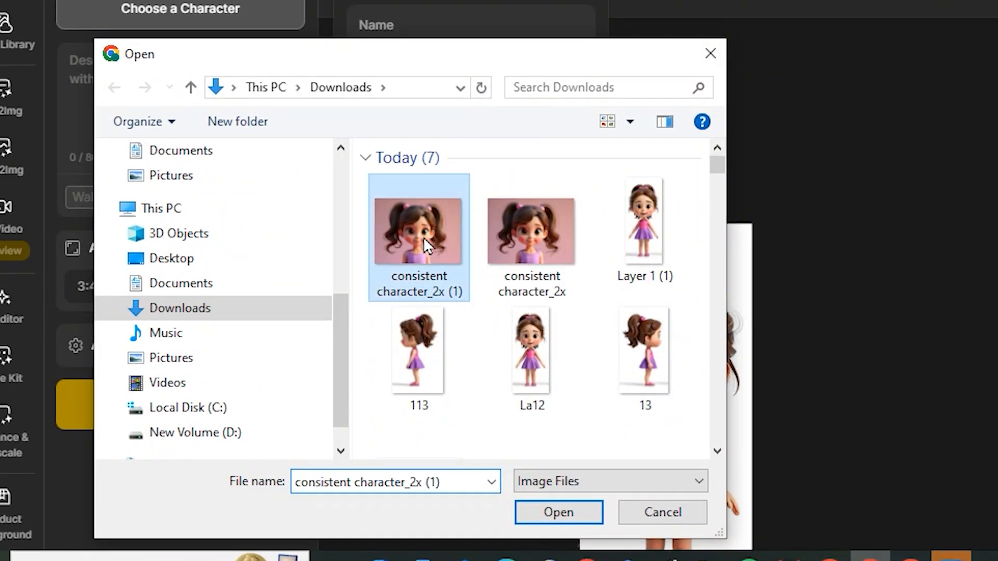
pyautogui.click(582, 522)
# Step: Train the new character under the name "sara" and select it from the character library
pyautogui.click(425, 83)
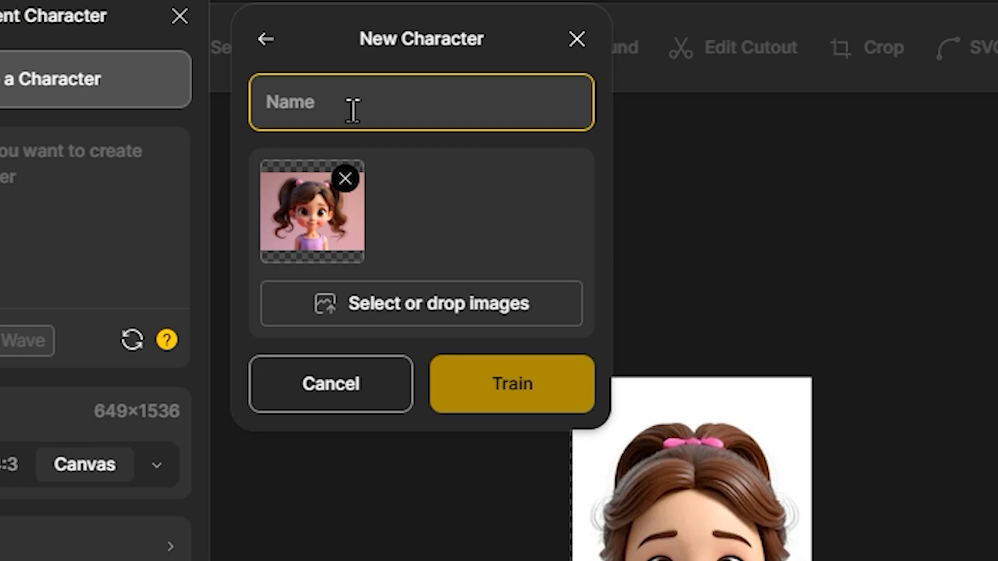
pyautogui.write('sara')
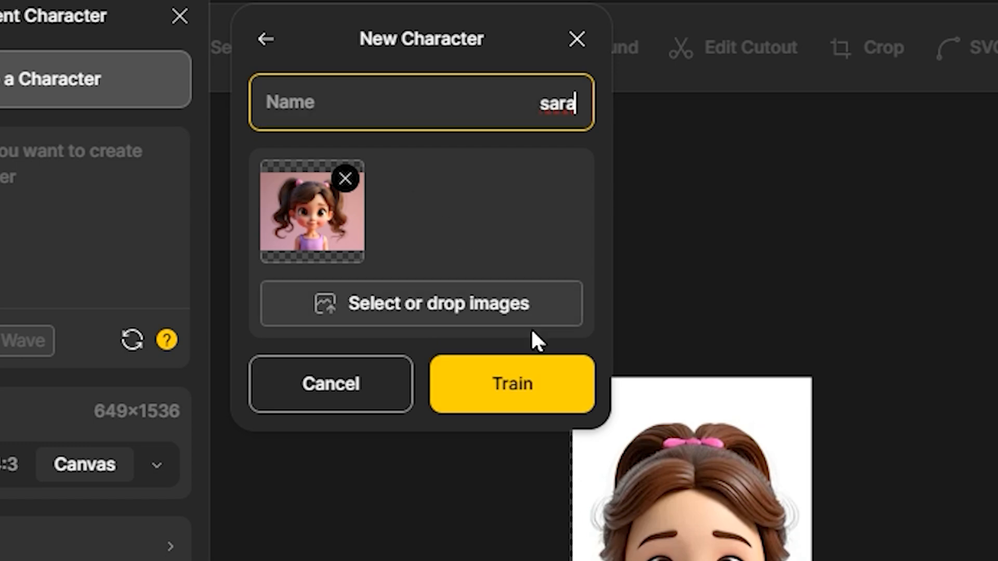
pyautogui.click(509, 385)
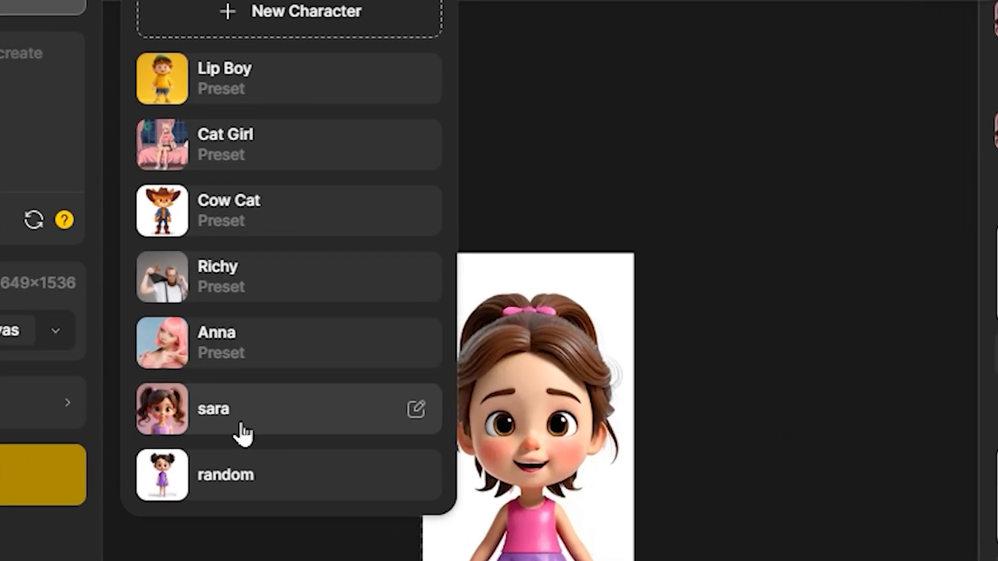
pyautogui.click(242, 433)
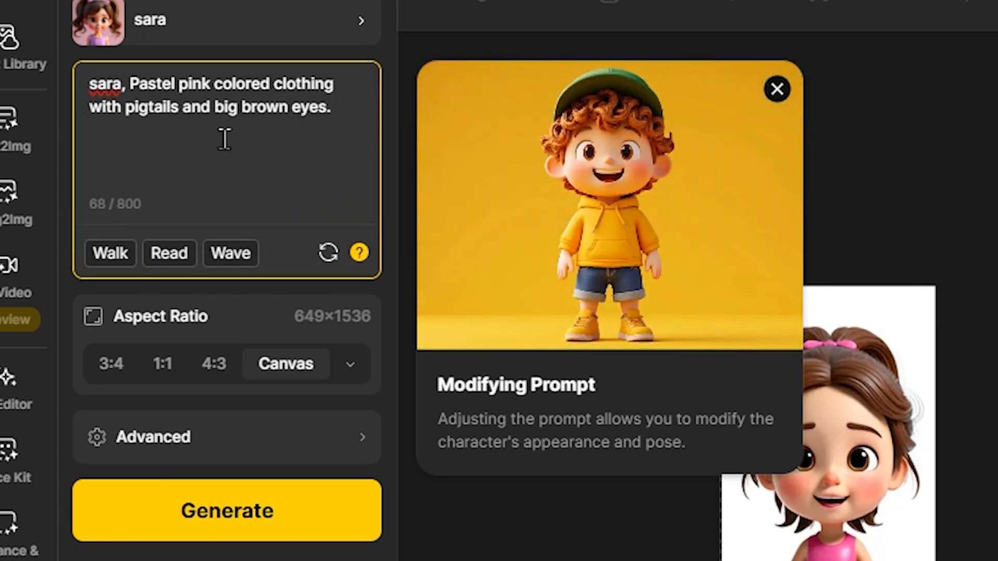
# Step: Add "she is sleeping in the morning" to sara's prompt, generate images at the Desktop 16:9 aspect ratio, and review the results
pyautogui.write('she is sleeping ')
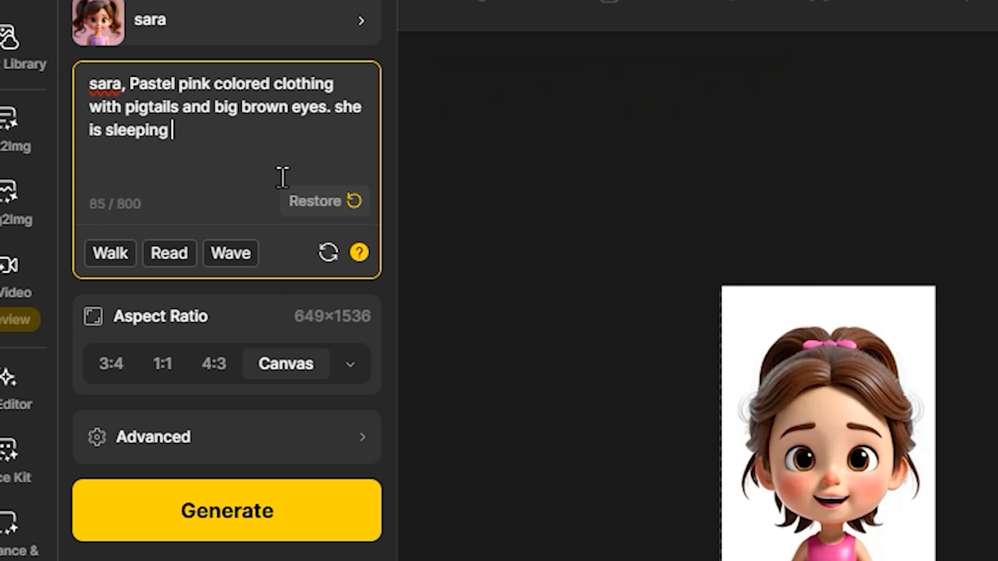
pyautogui.write('in the morning')
pyautogui.click(346, 367)
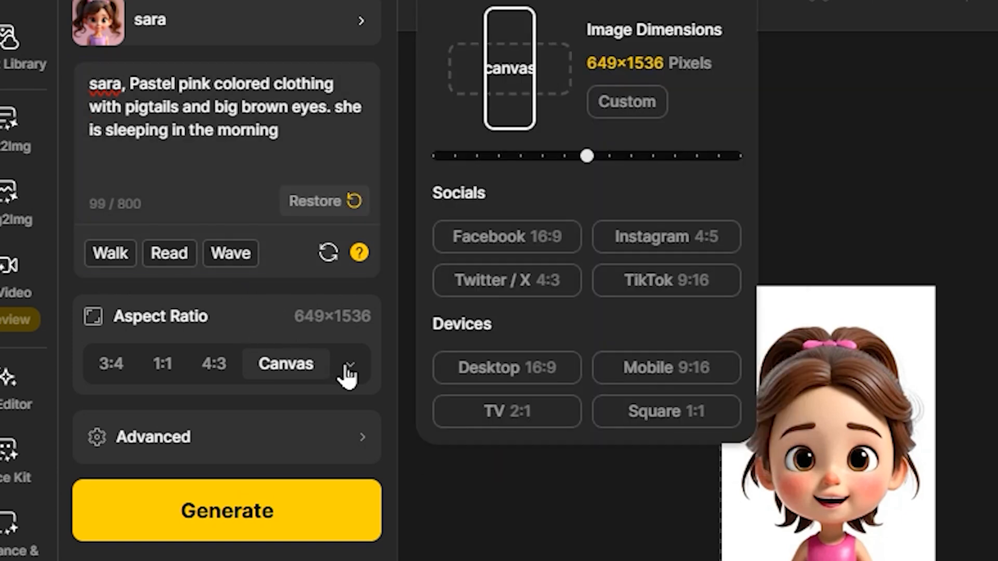
pyautogui.click(523, 376)
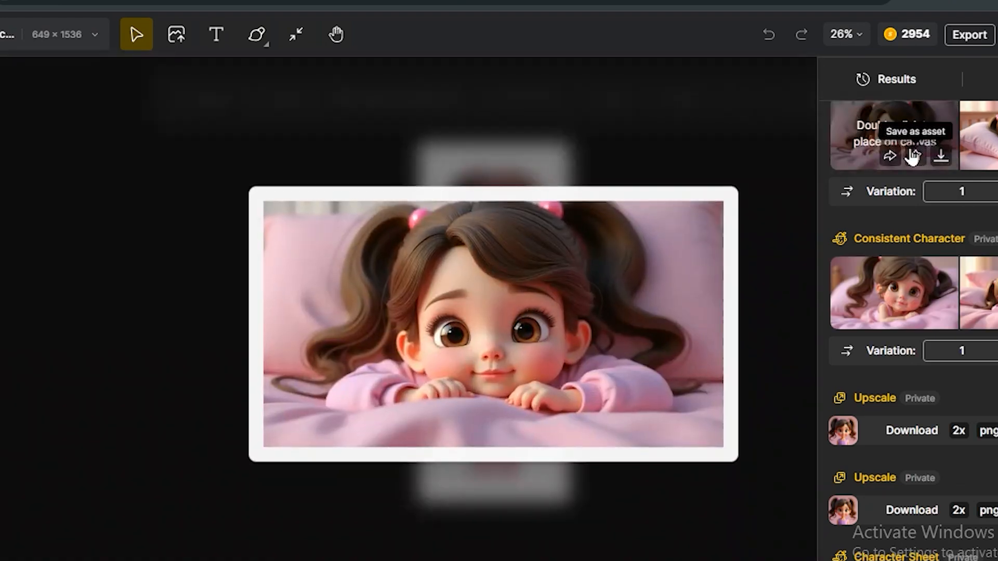
pyautogui.scroll(-1, 994, 251)
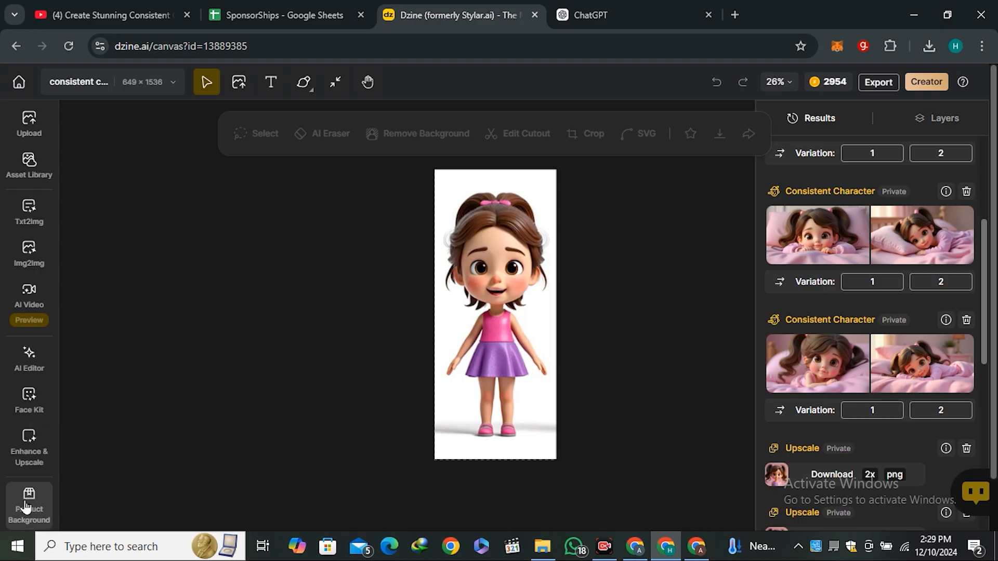
pyautogui.scroll(-2, 24, 508)
# Step: Generate images of the character "random" with "riding a sheep" added to the prompt, and place the meadow sheep image on the canvas
pyautogui.click(29, 491)
pyautogui.click(175, 185)
pyautogui.click(175, 101)
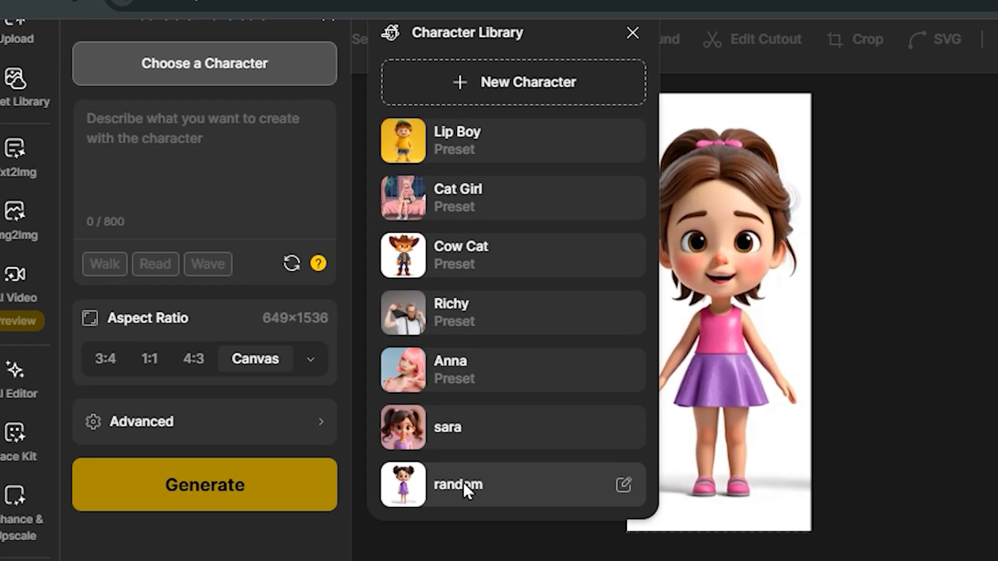
pyautogui.click(463, 482)
pyautogui.click(213, 161)
pyautogui.write('riding a sheep')
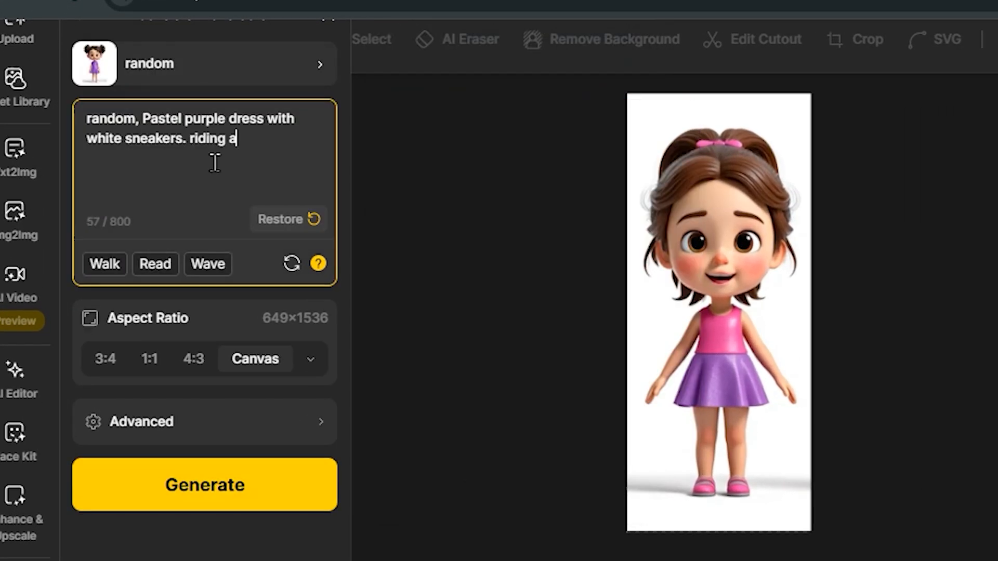
pyautogui.click(223, 491)
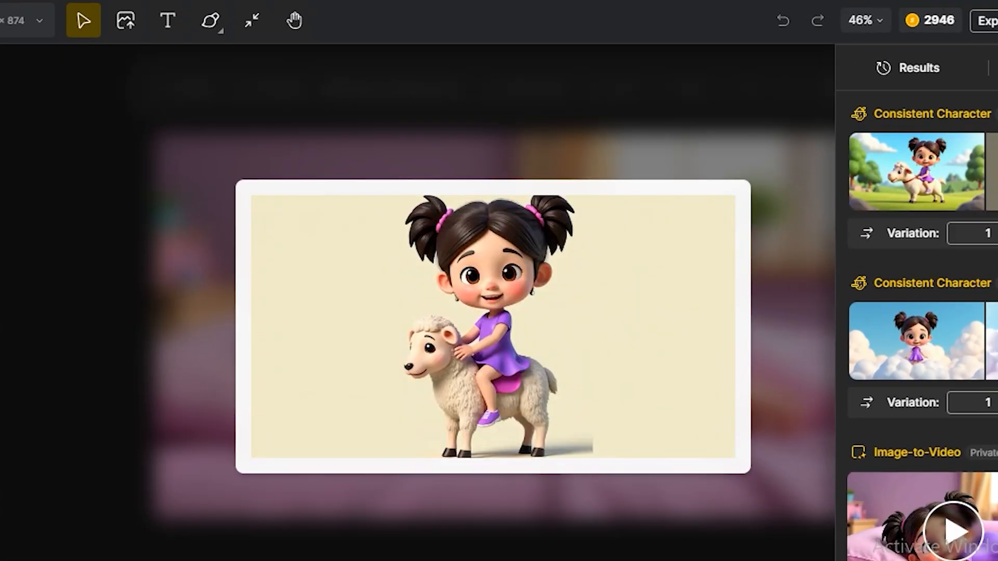
pyautogui.doubleClick(928, 180)
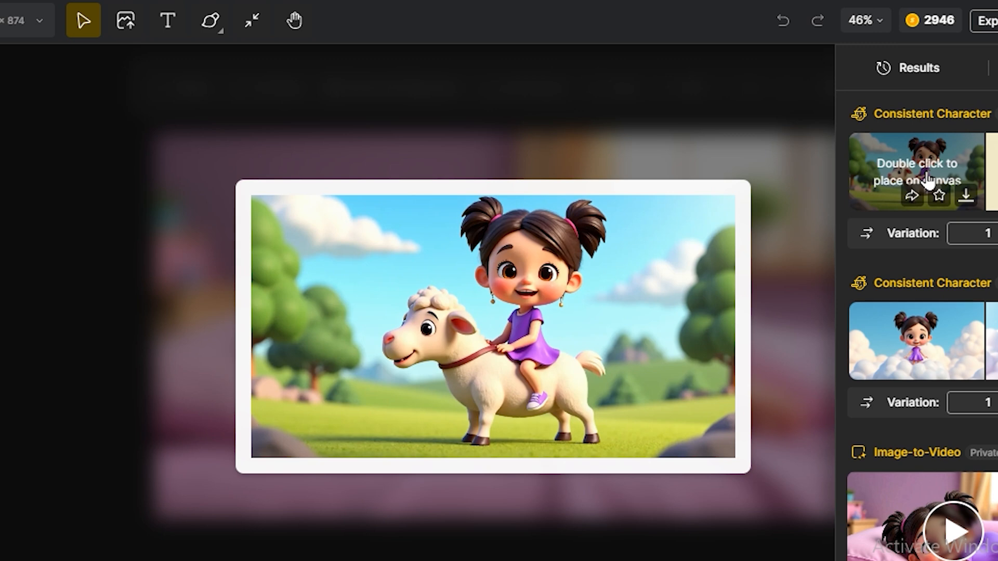
pyautogui.doubleClick(909, 370)
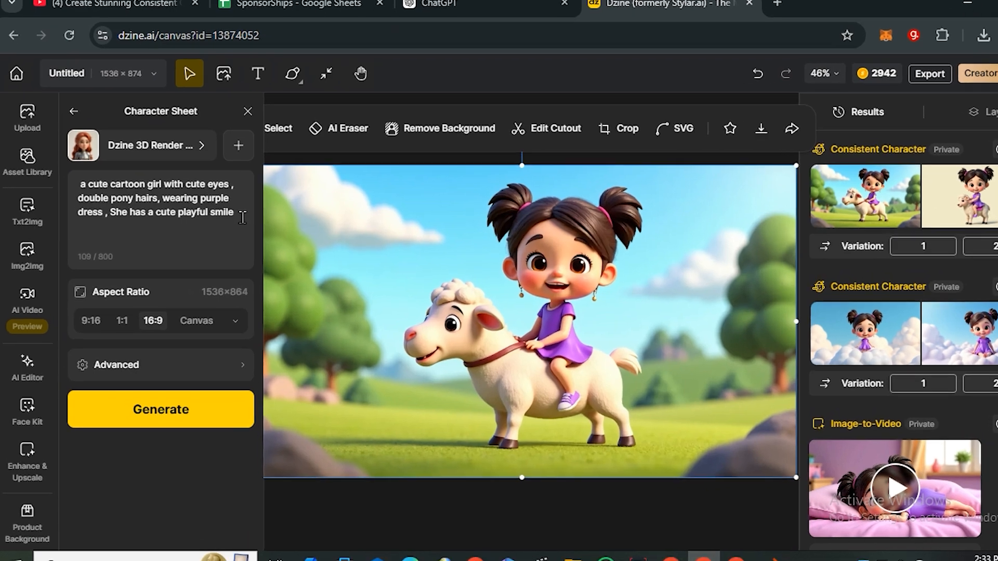
# Step: Extend the cute cartoon girl prompt with "she is riding a dragon in clouds" and generate images with the character "random"
pyautogui.moveTo(242, 217); pyautogui.dragTo(77, 188)
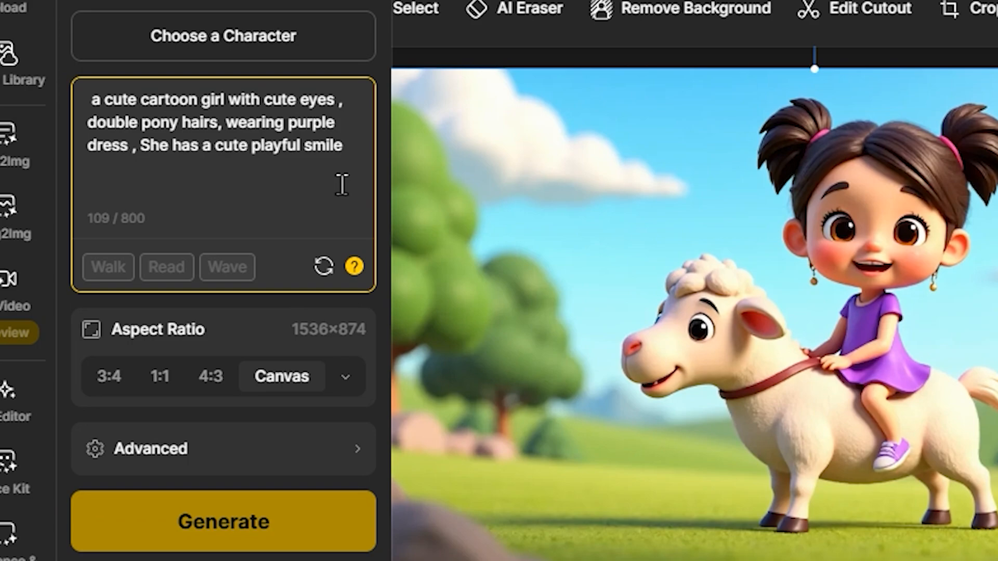
pyautogui.write(', she is riding a drago')
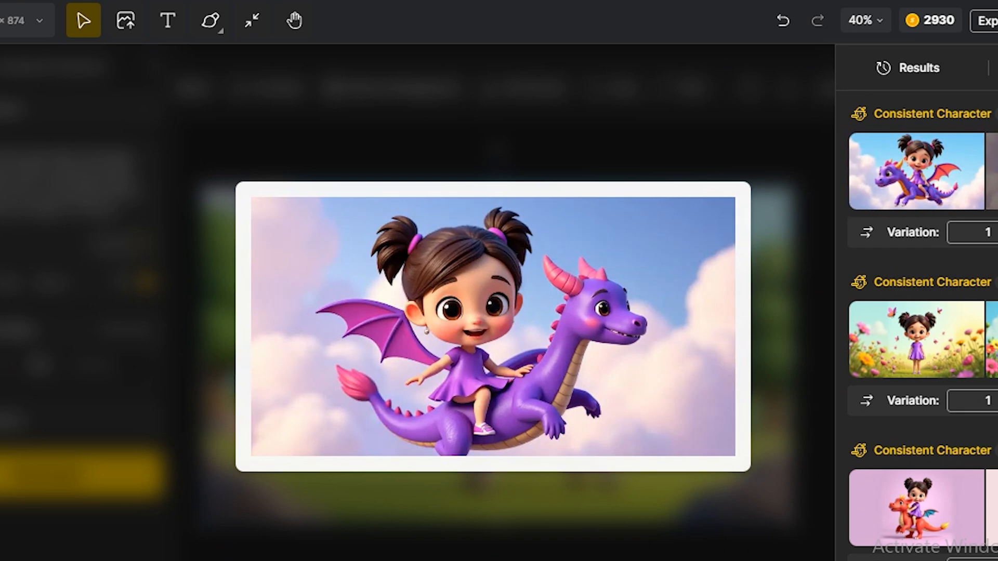
pyautogui.moveTo(924, 340)
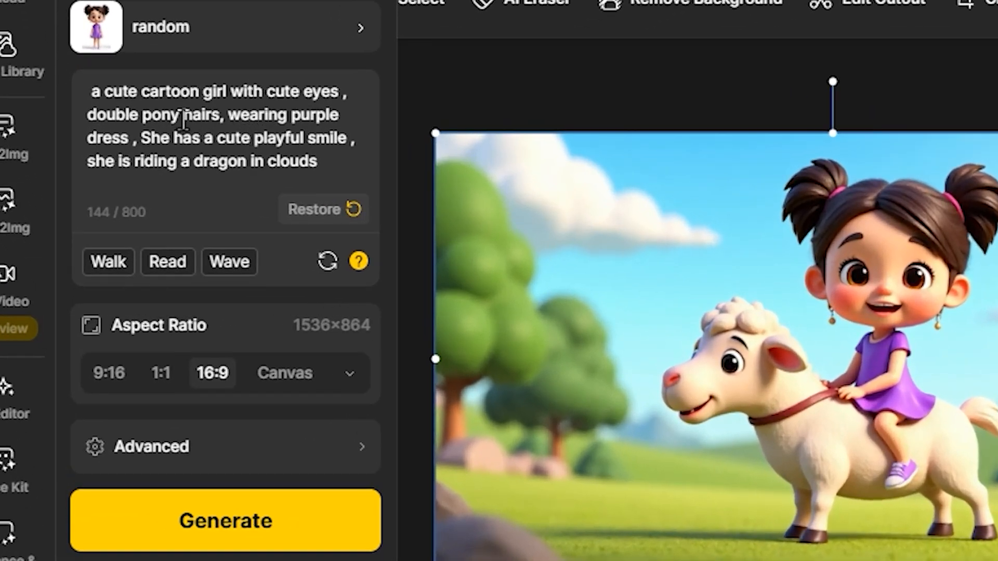
# Step: Replace the purple dress in the prompt with "wearing a yellow hoodie and brown boots"
pyautogui.moveTo(228, 115); pyautogui.dragTo(132, 139)
pyautogui.press('BackSpace')
pyautogui.write('wearing a yellow hoodie')
pyautogui.press('BackSpace')
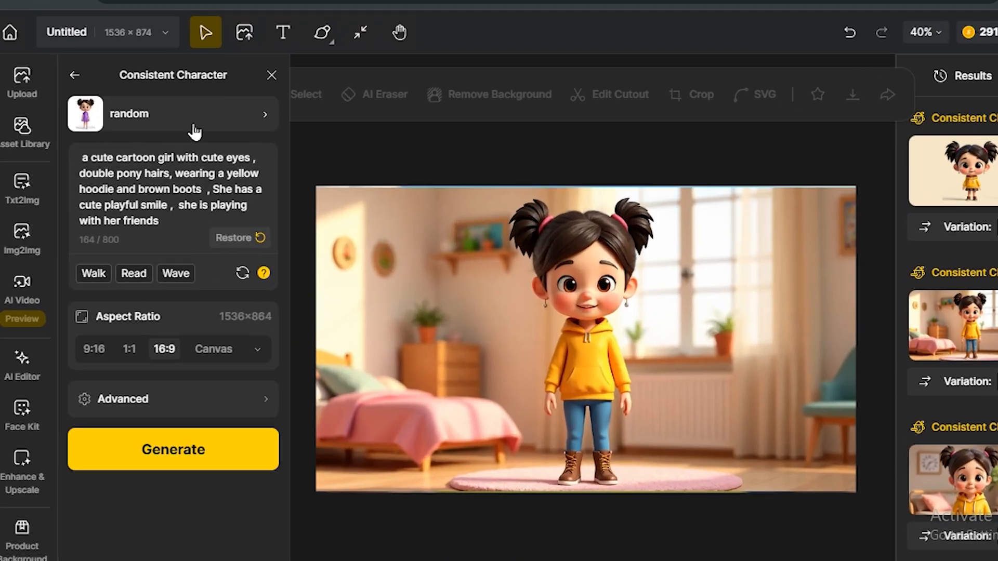
# Step: Switch to the preset character Anna and generate images at 16:9 with her default prompt
pyautogui.click(195, 131)
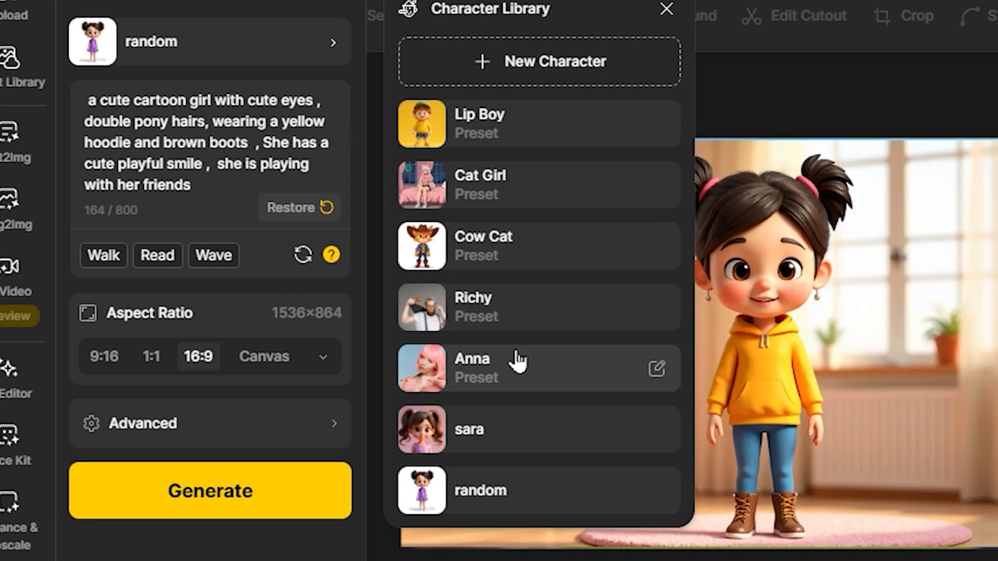
pyautogui.click(516, 361)
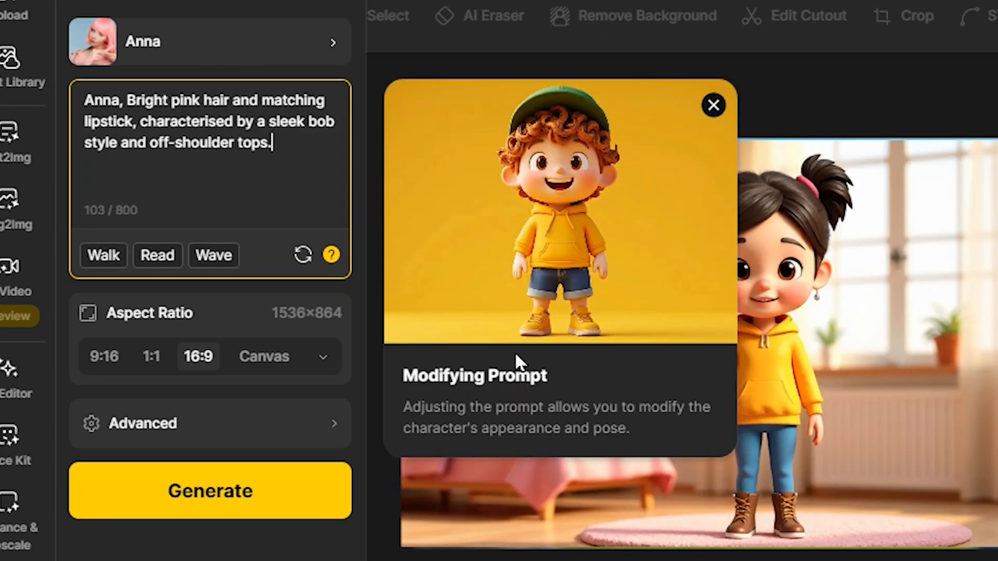
pyautogui.click(238, 485)
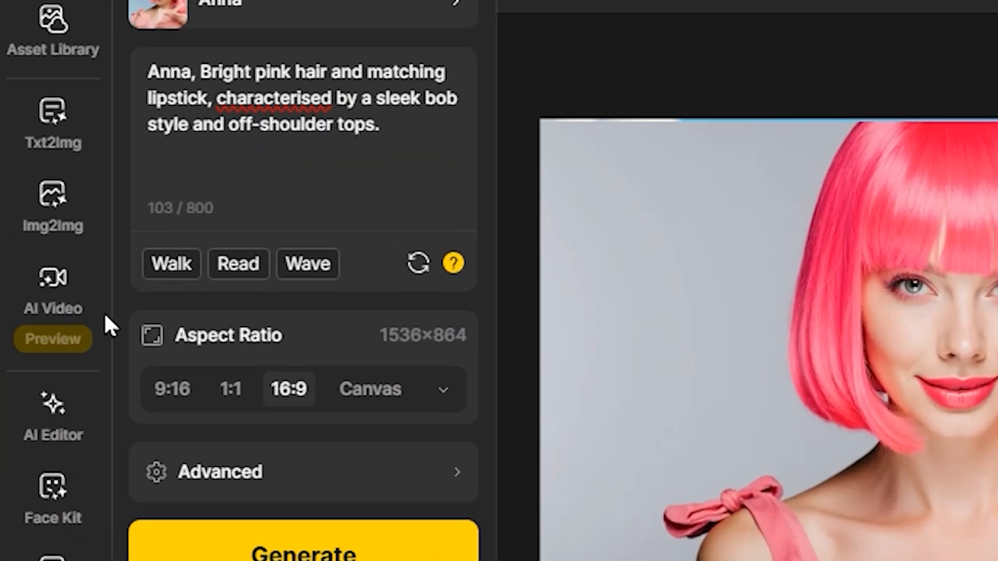
# Step: Open AI Video, place the bedroom image of the yellow-hoodie girl on the canvas, and choose the Kling 1.5 video model
pyautogui.moveTo(57, 296)
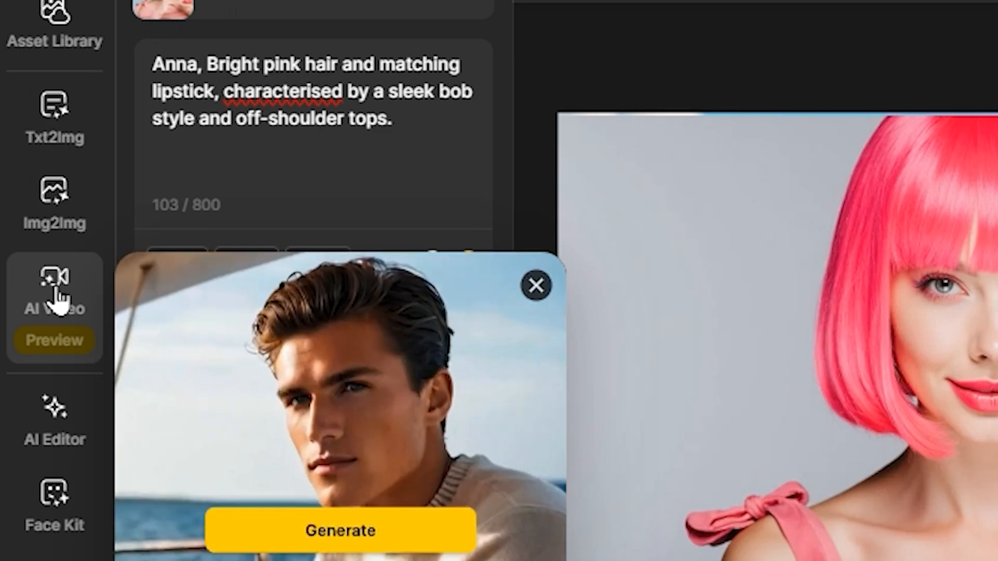
pyautogui.click(57, 296)
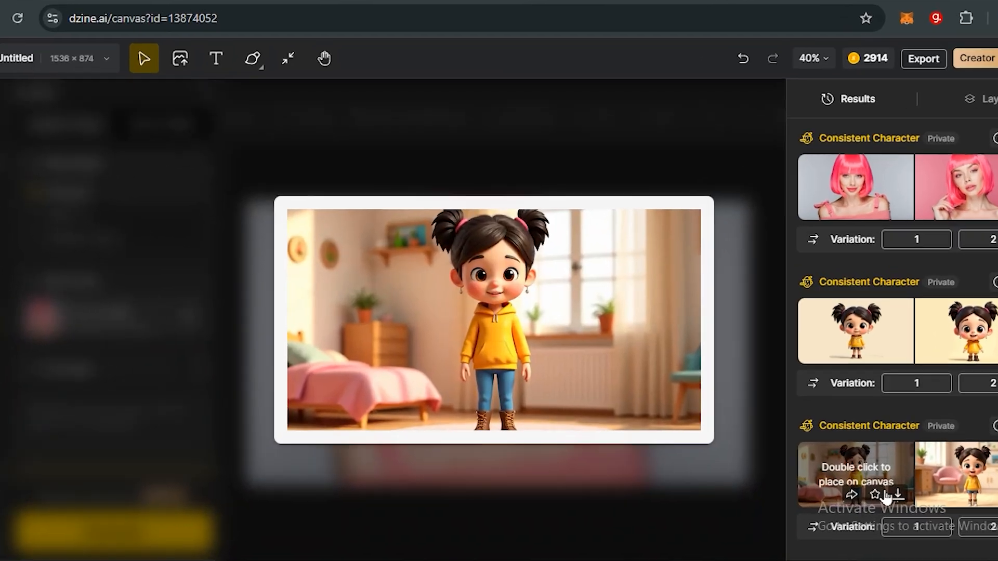
pyautogui.doubleClick(862, 474)
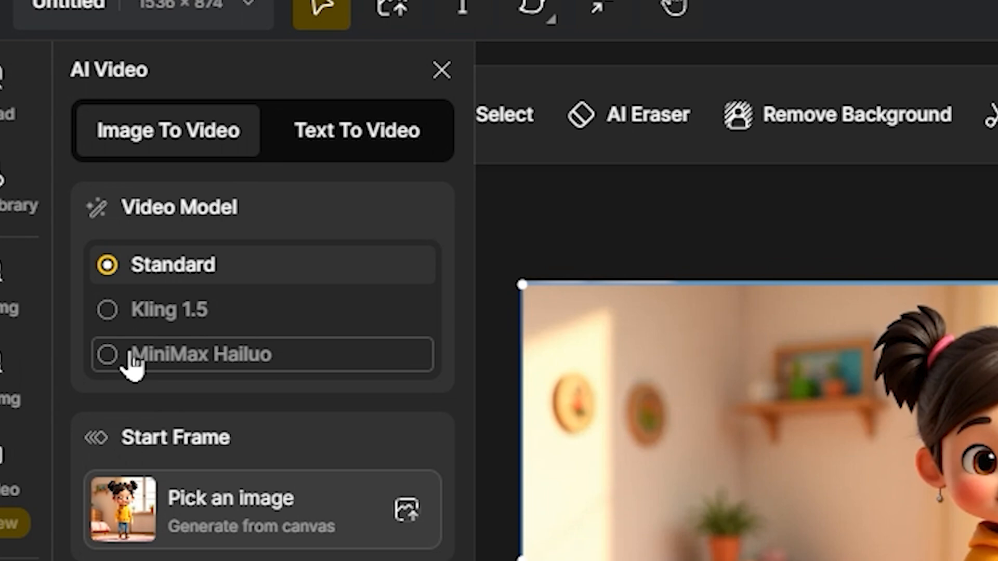
pyautogui.click(111, 318)
# Step: Use the purple dragon image as the video source and enter the prompt "a cute girl riding a dragon with expressive face"
pyautogui.scroll(-3, 205, 420)
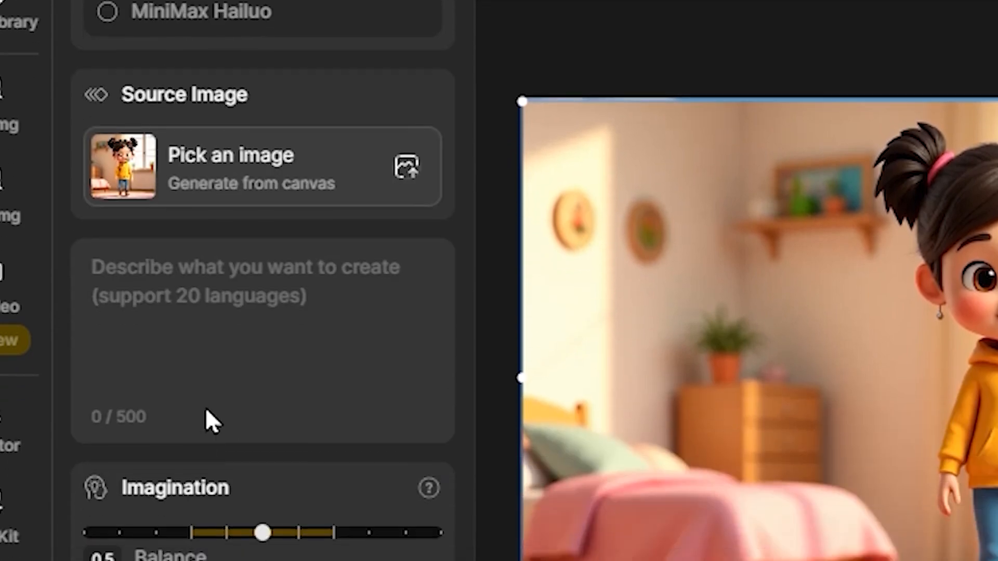
pyautogui.click(171, 327)
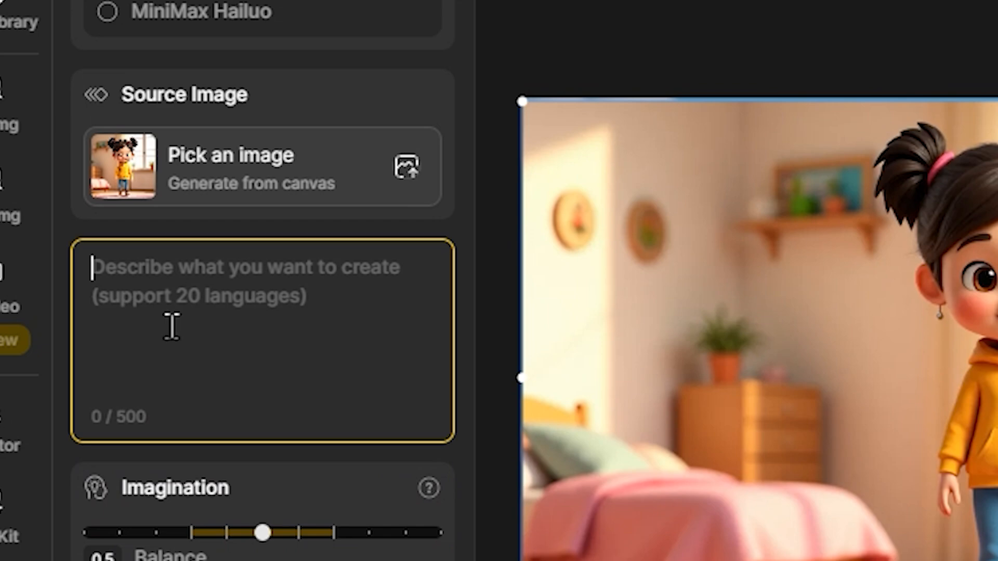
pyautogui.write('a cute girl riding a ')
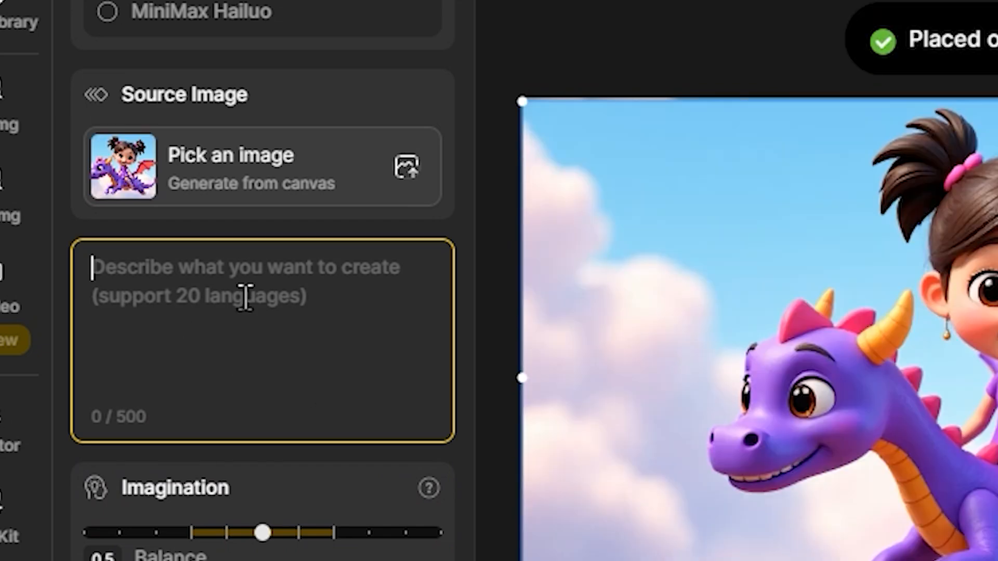
pyautogui.write('dragon with expressive face')
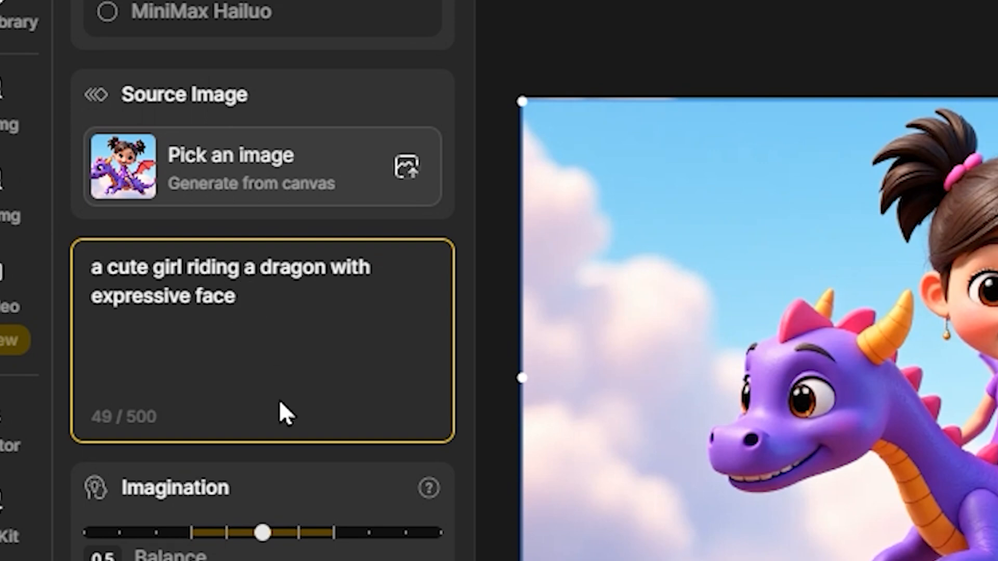
# Step: Generate the 5-second dragon video with Imagination at 0.5 and play the result
pyautogui.scroll(-2, 279, 411)
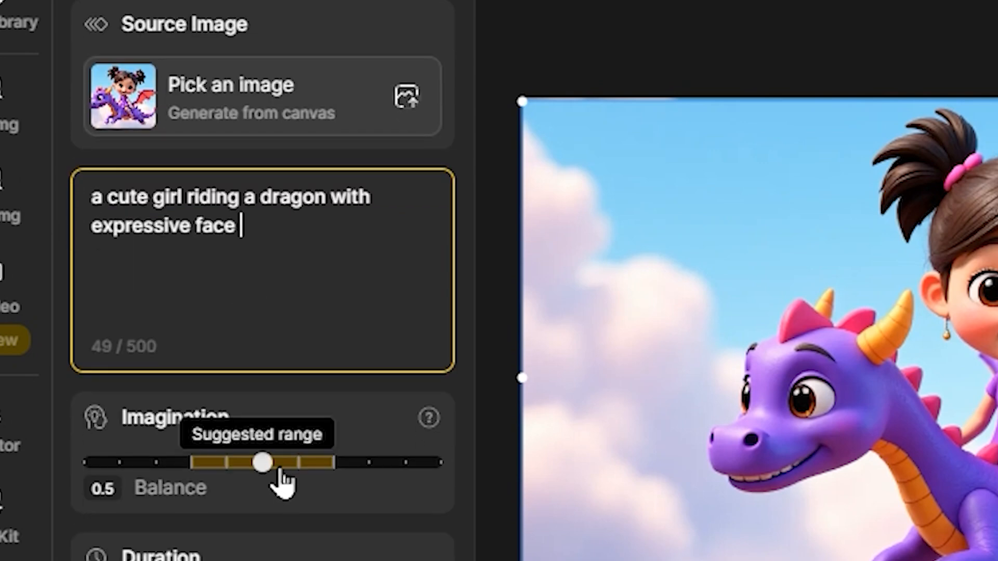
pyautogui.moveTo(266, 464)
pyautogui.mouseDown()
pyautogui.moveTo(240, 463)
pyautogui.moveTo(264, 465)
pyautogui.mouseUp()
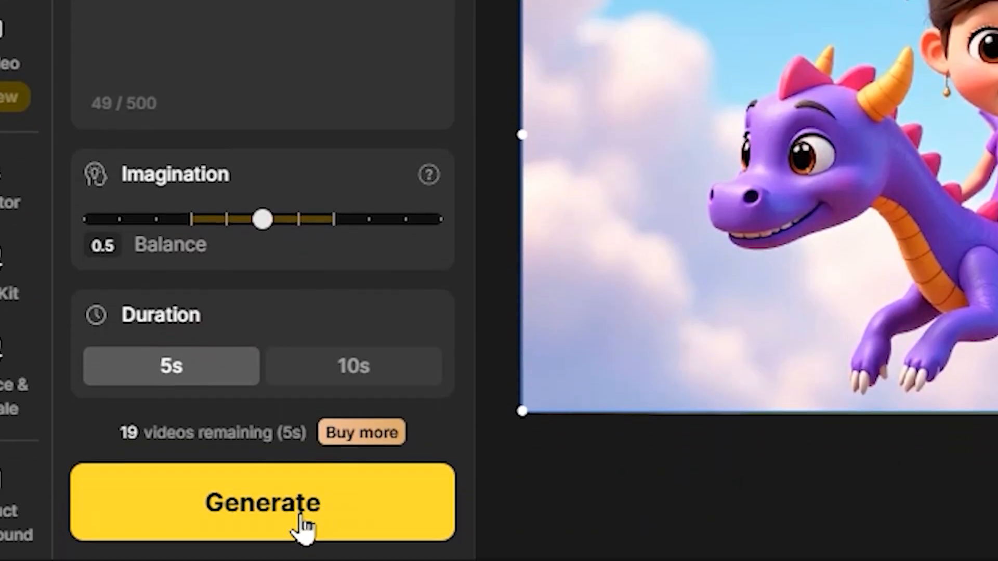
pyautogui.click(302, 526)
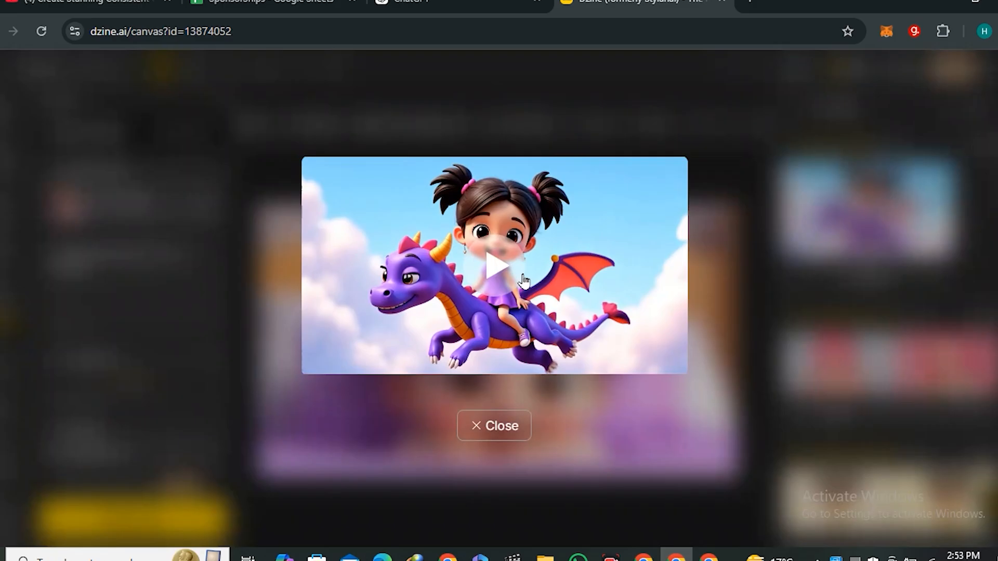
pyautogui.click(524, 280)
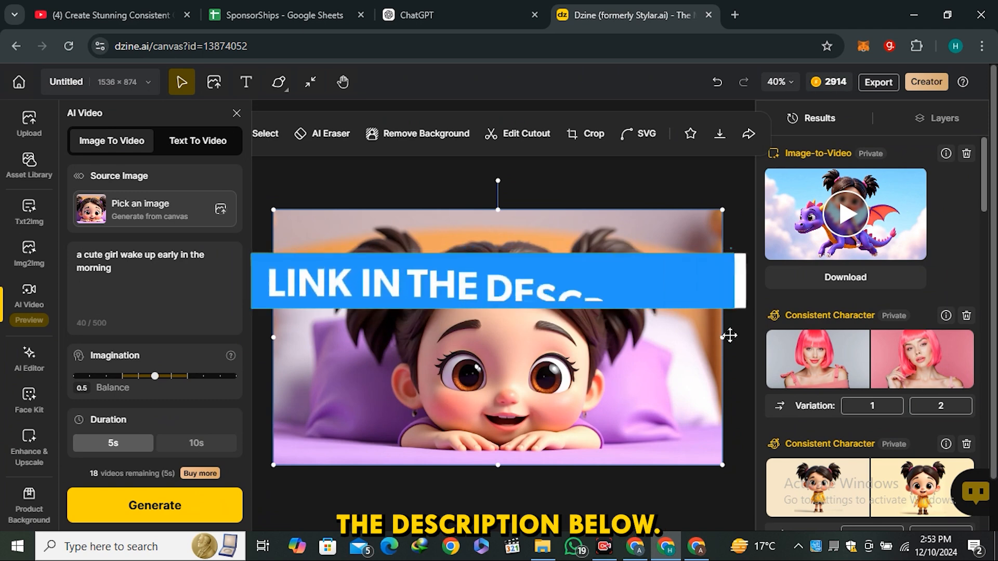
pyautogui.scroll(-2, 774, 351)
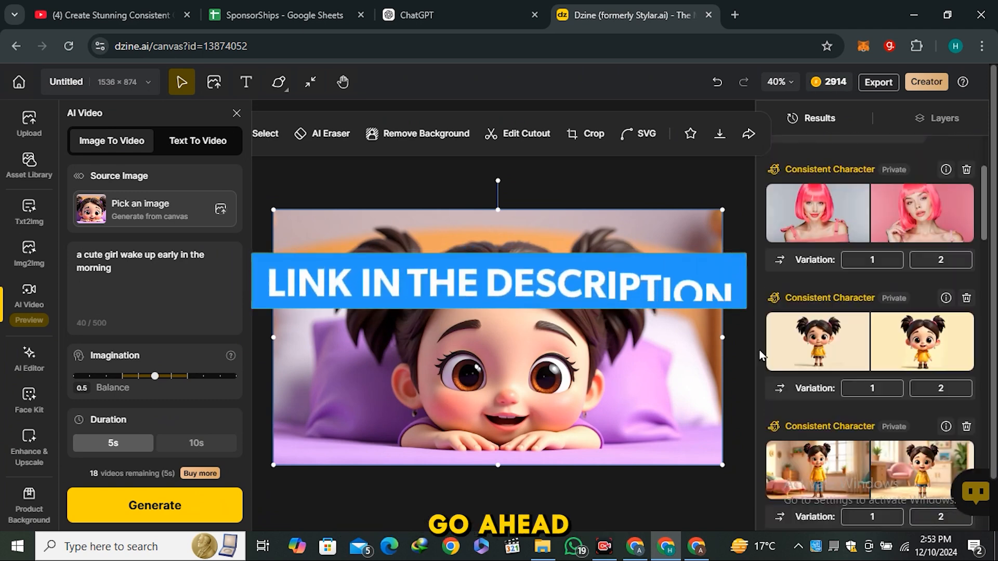